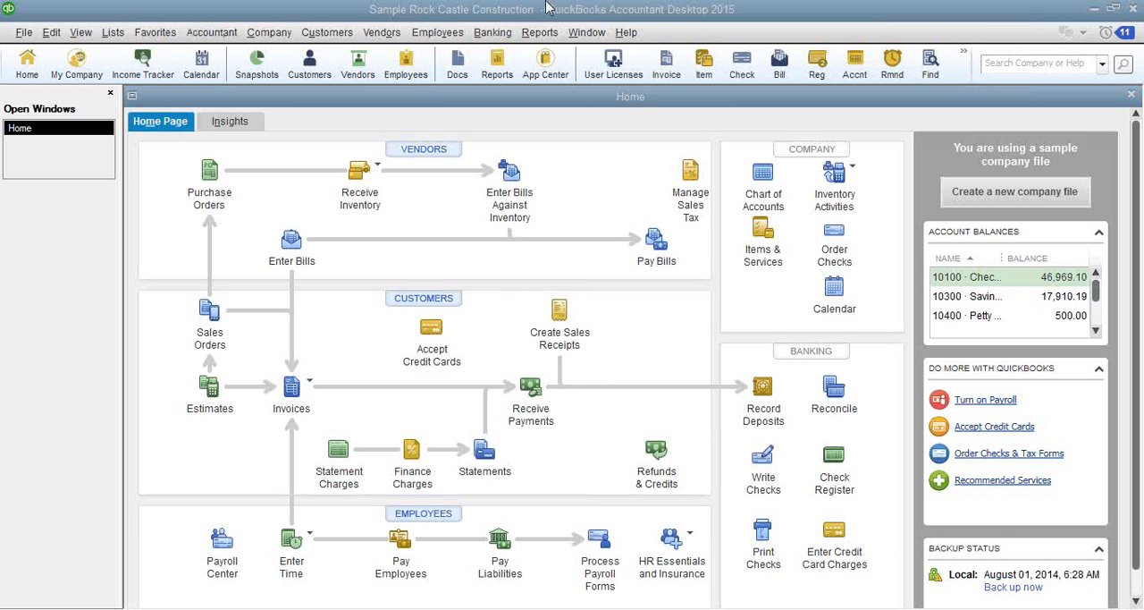
- Review the industry-specific editions available for toggling and leave without switching editions
{"action": "left_click", "coordinate": [23, 35]}
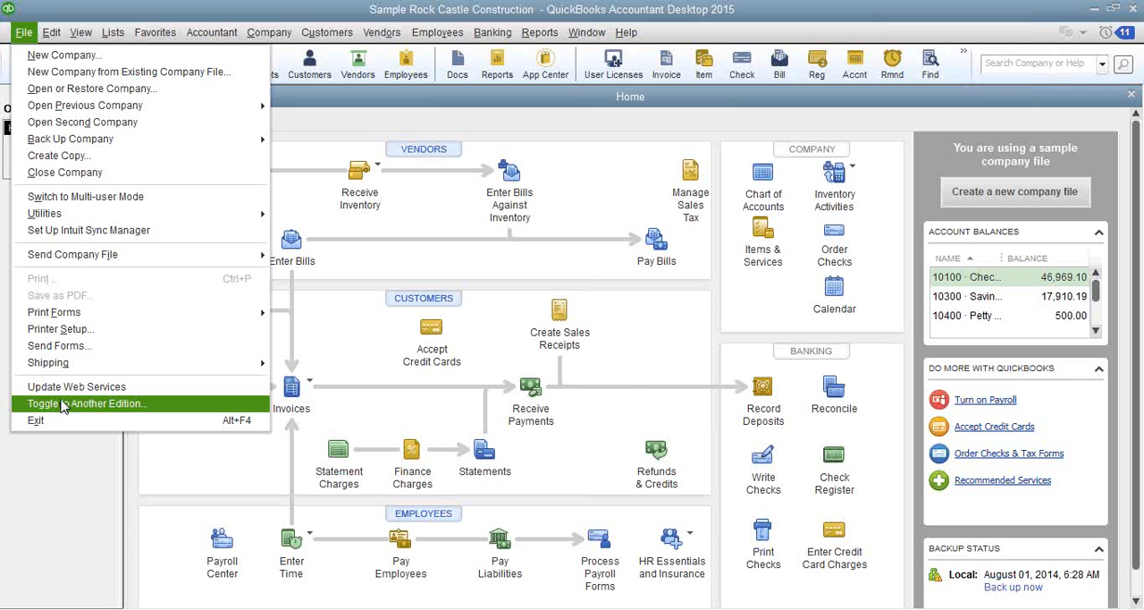
{"action": "left_click", "coordinate": [63, 404]}
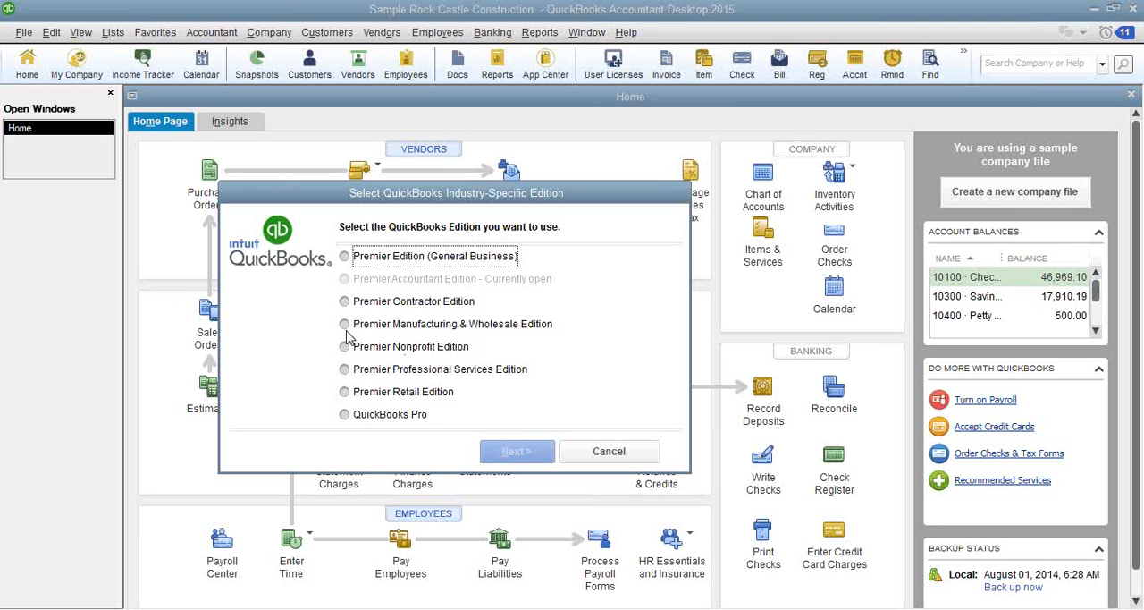
{"action": "left_click", "coordinate": [620, 451]}
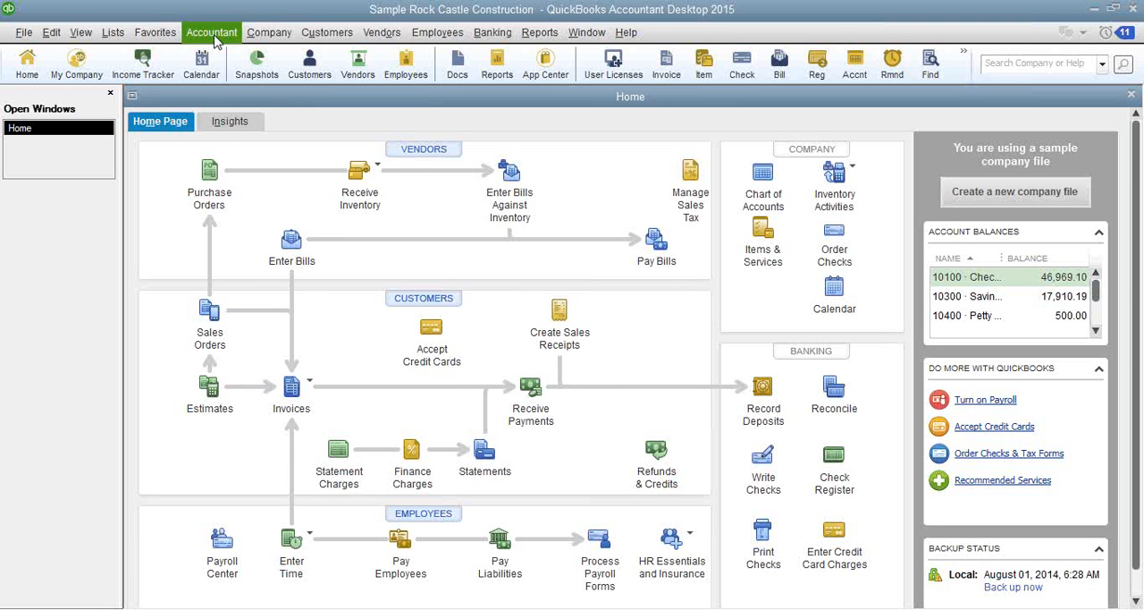
- Look through the available reports, including the Company & Financial and Industry Specific report groups
{"action": "left_click", "coordinate": [541, 34]}
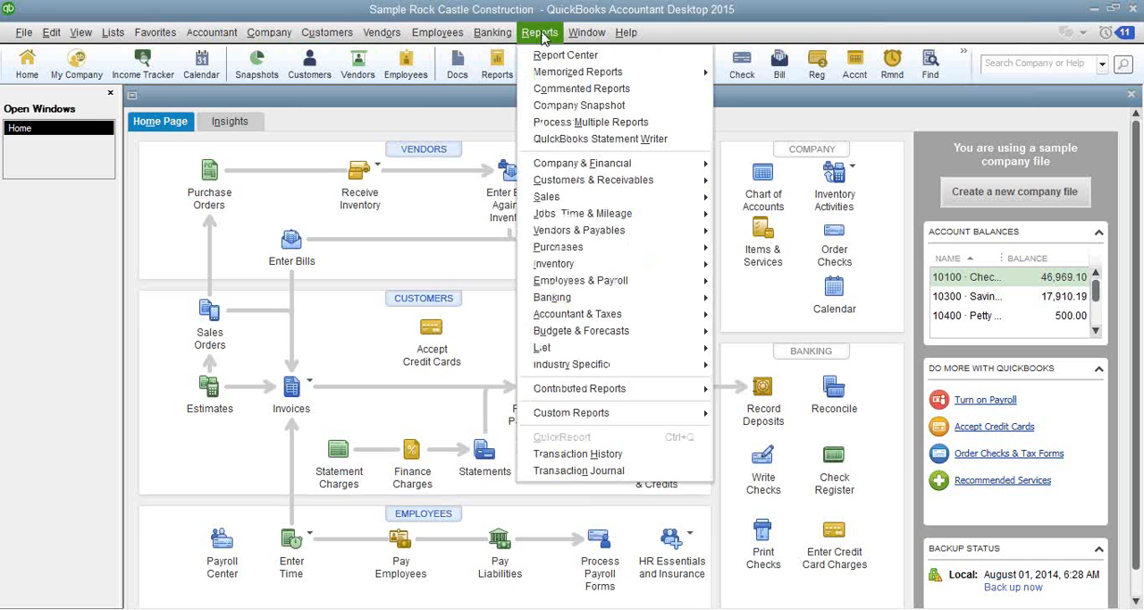
{"action": "mouse_move", "coordinate": [563, 164]}
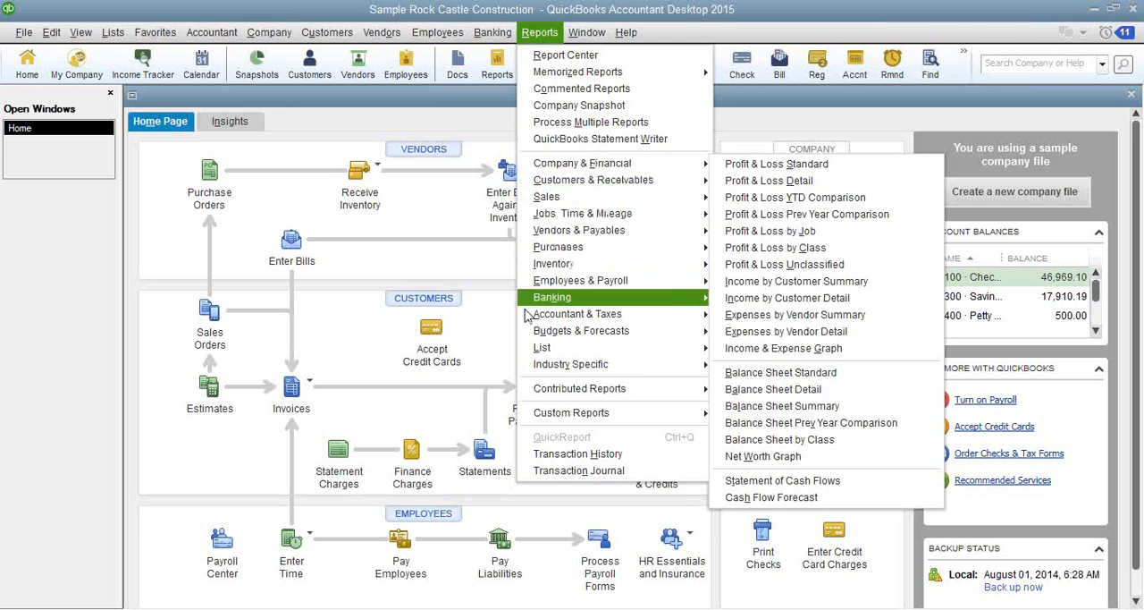
{"action": "mouse_move", "coordinate": [533, 367]}
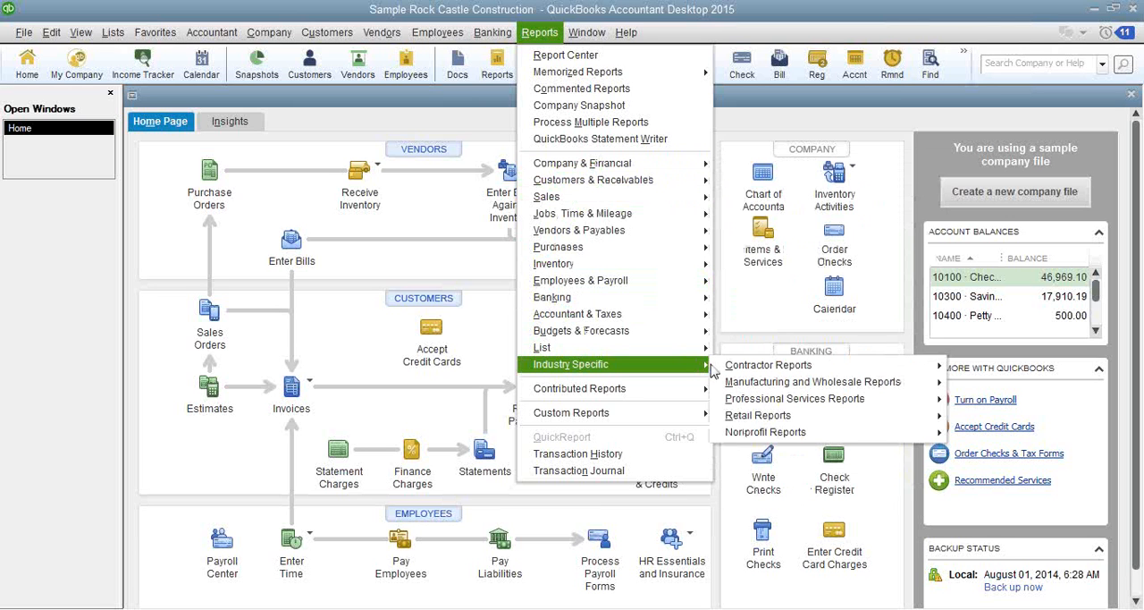
{"action": "left_click", "coordinate": [544, 34]}
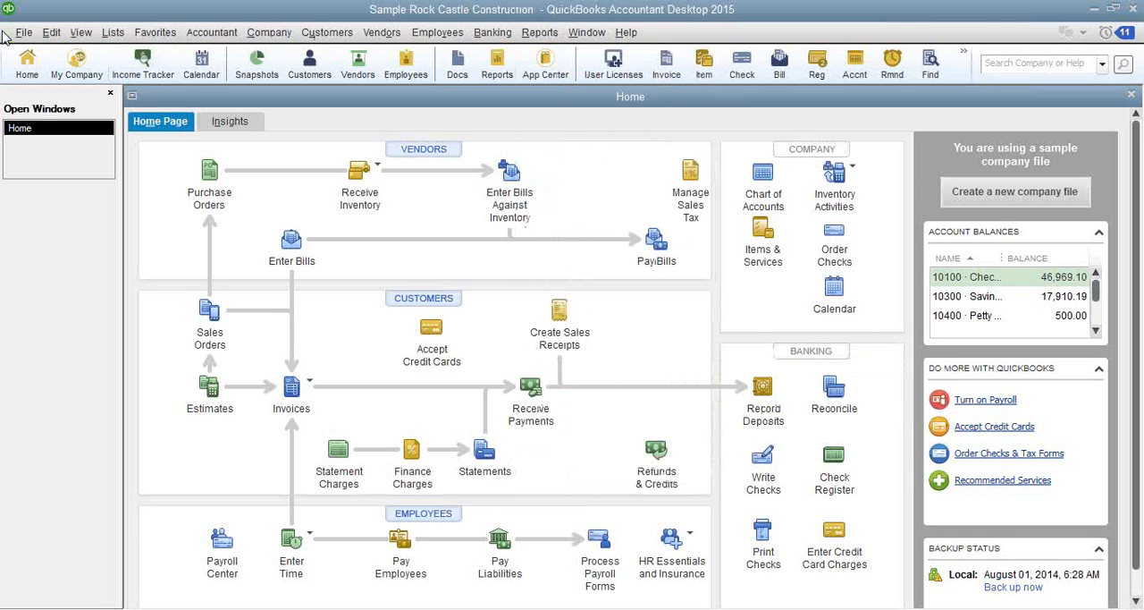
{"action": "left_click", "coordinate": [32, 36]}
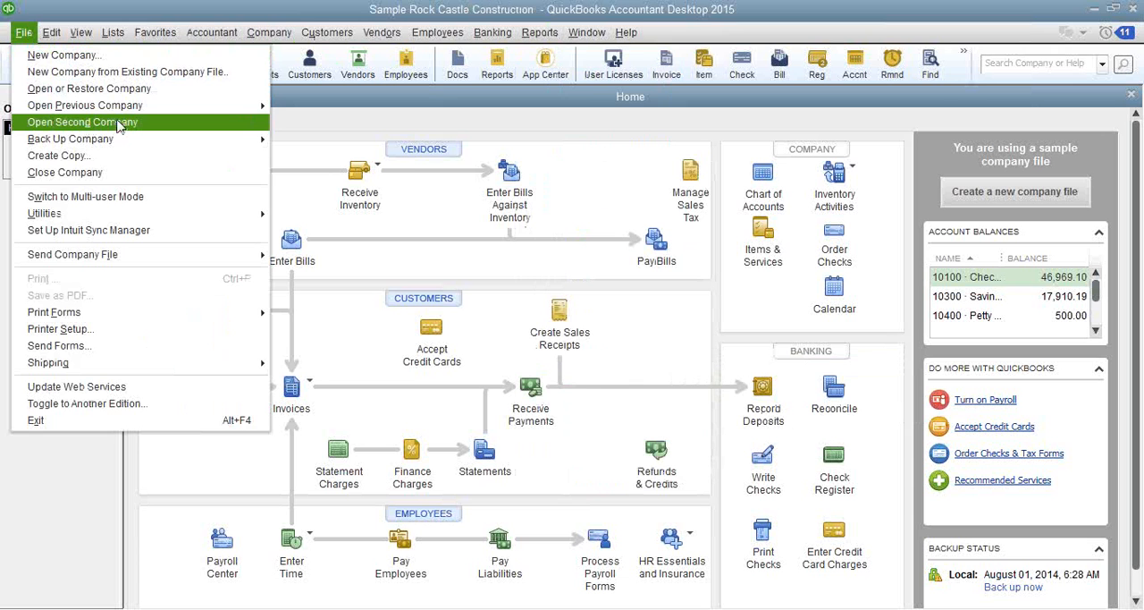
{"action": "left_click", "coordinate": [189, 6]}
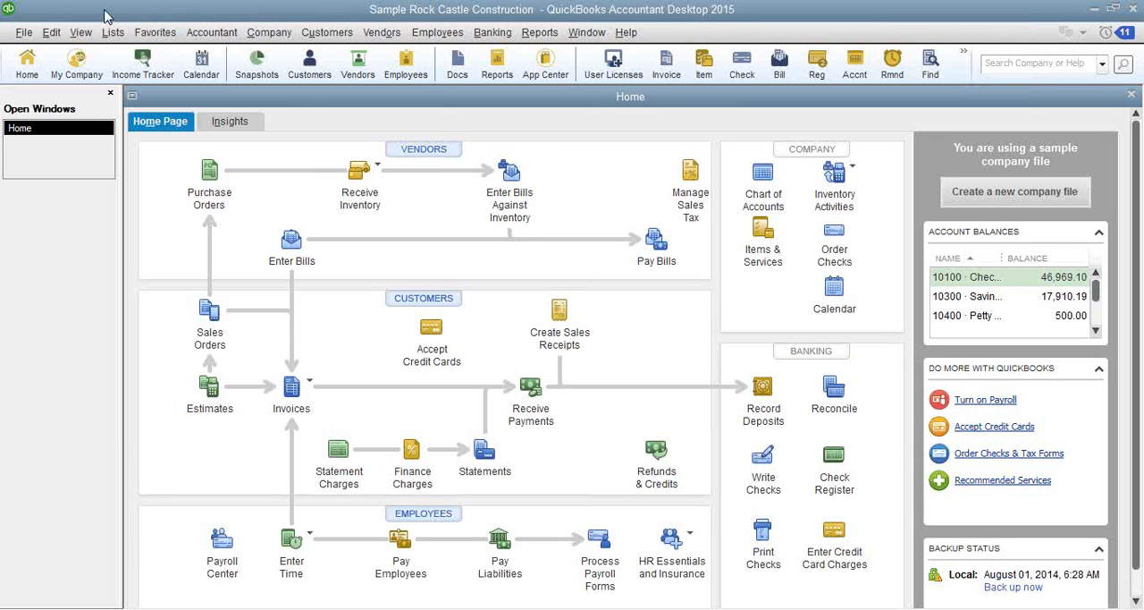
- Review the company file color scheme choices in the Desktop View preferences and leave the preferences without changes
{"action": "left_click", "coordinate": [54, 33]}
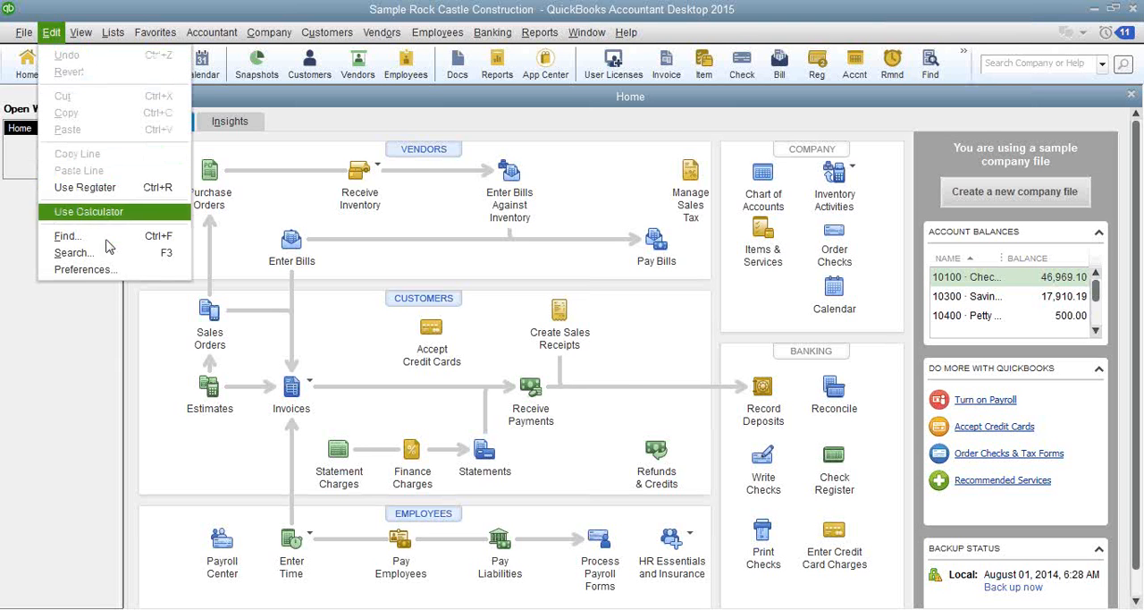
{"action": "left_click", "coordinate": [130, 269]}
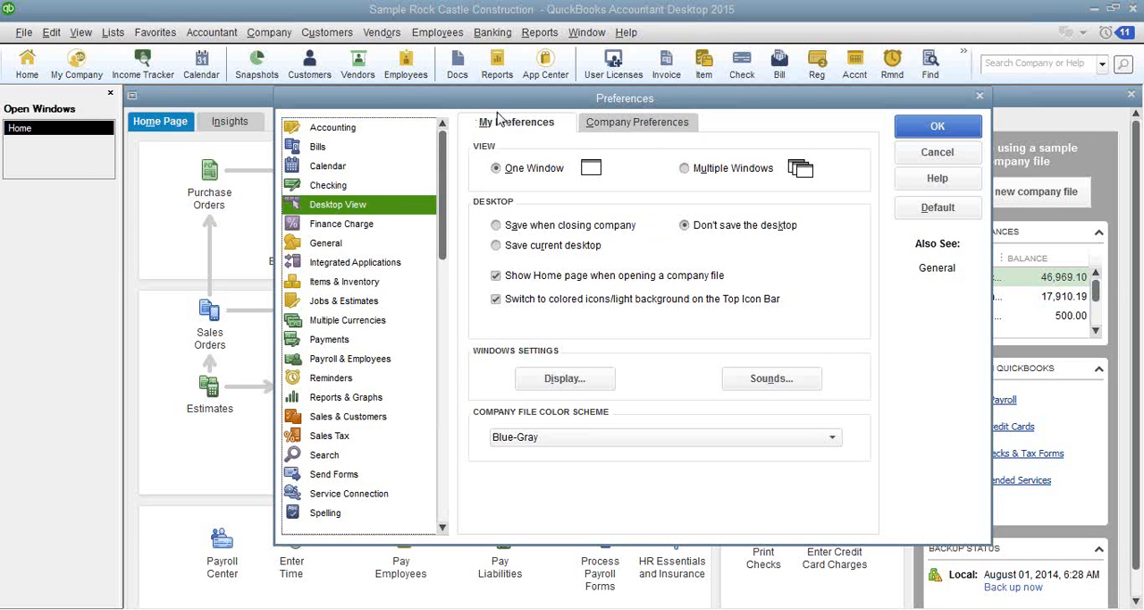
{"action": "left_click", "coordinate": [539, 440]}
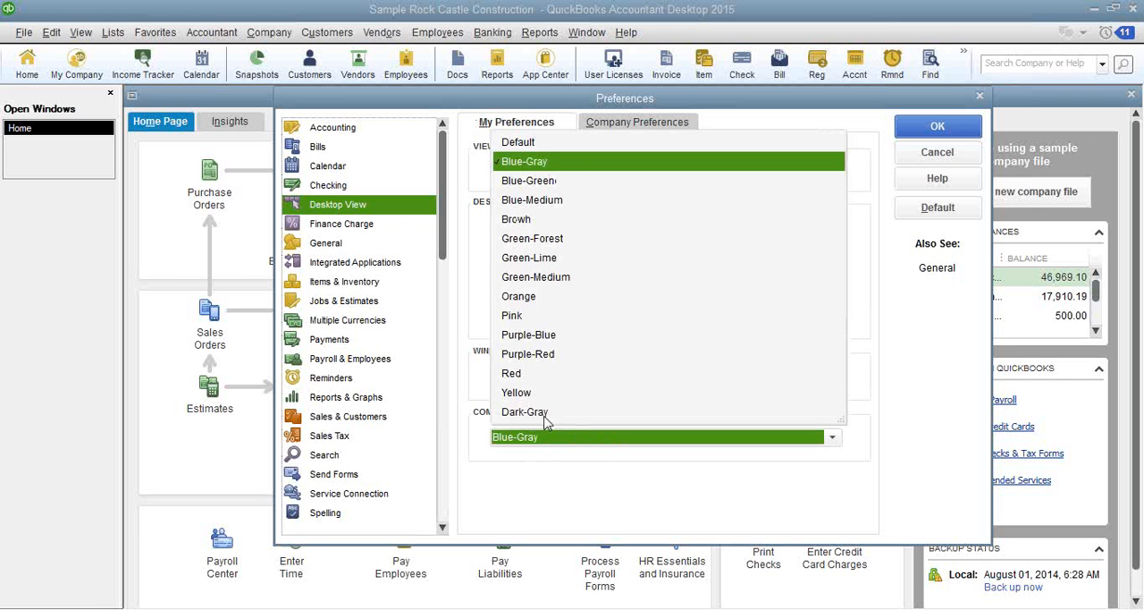
{"action": "left_click", "coordinate": [925, 153]}
{"action": "left_click", "coordinate": [924, 153]}
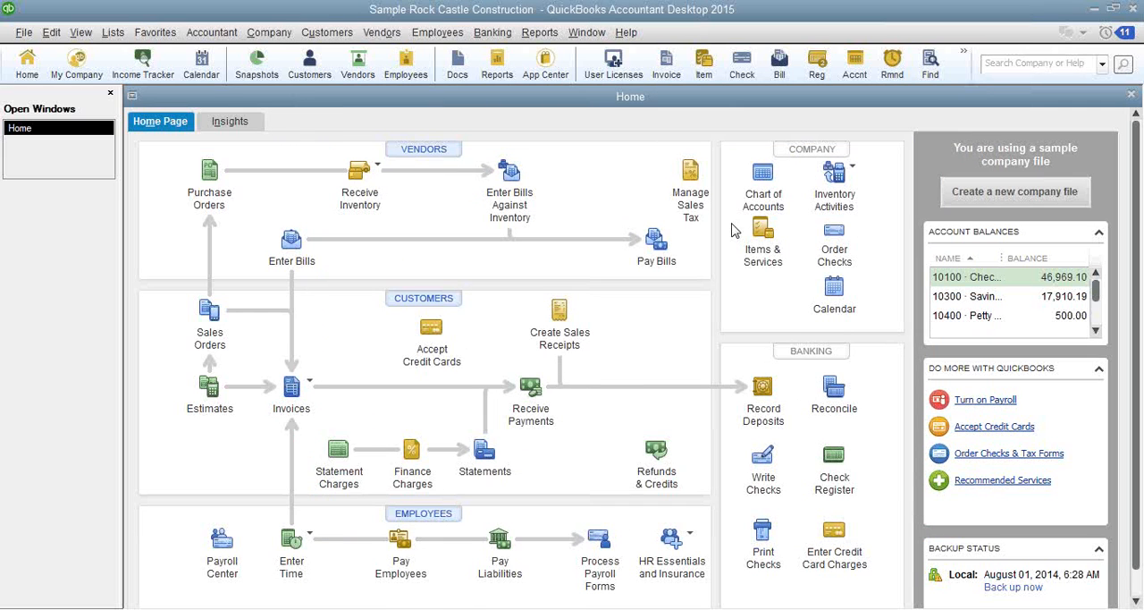
- Open the Price Level List and inspect the settings of the Commercial price level without changing them
{"action": "left_click", "coordinate": [114, 32]}
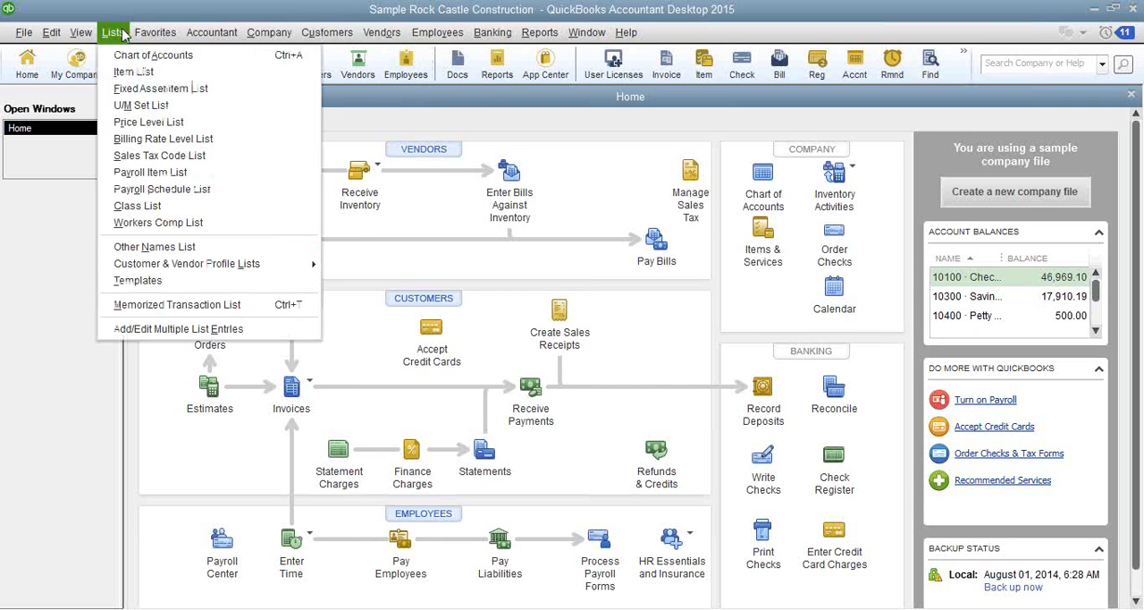
{"action": "left_click", "coordinate": [148, 123]}
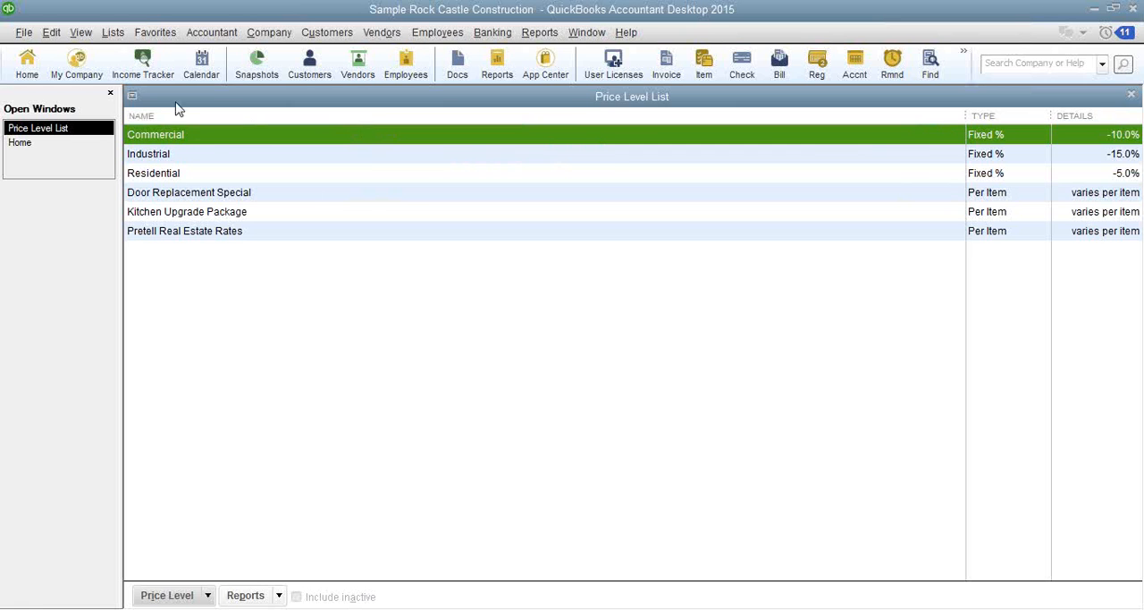
{"action": "double_click", "coordinate": [215, 141]}
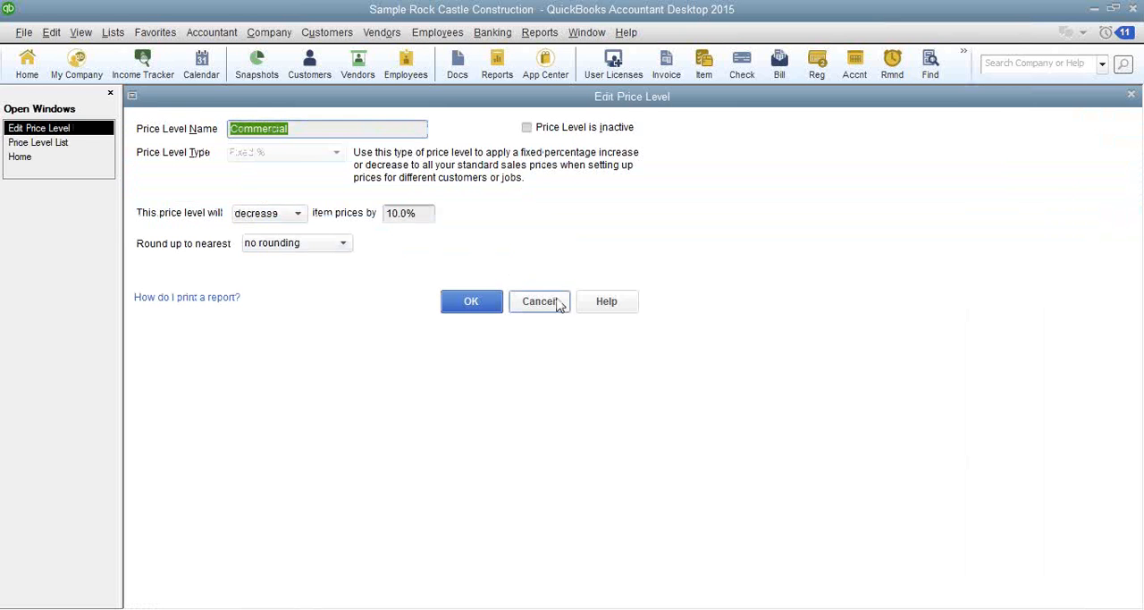
{"action": "left_click", "coordinate": [539, 301]}
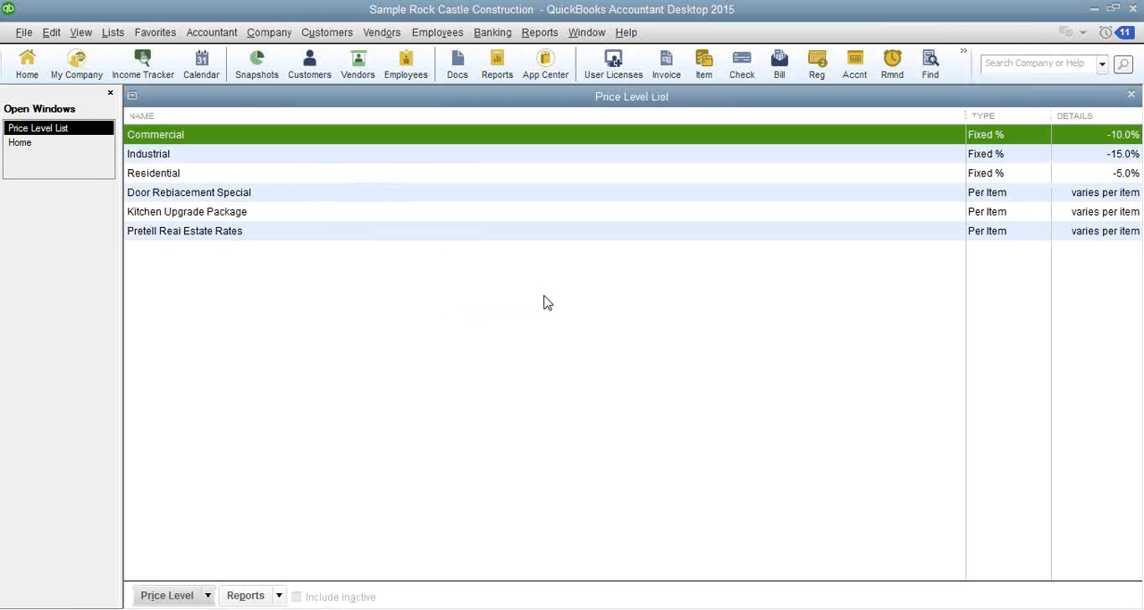
- Inspect the settings of the Residential and Door Replacement Special price levels, leaving both without changes
{"action": "left_click", "coordinate": [232, 177]}
{"action": "double_click", "coordinate": [233, 181]}
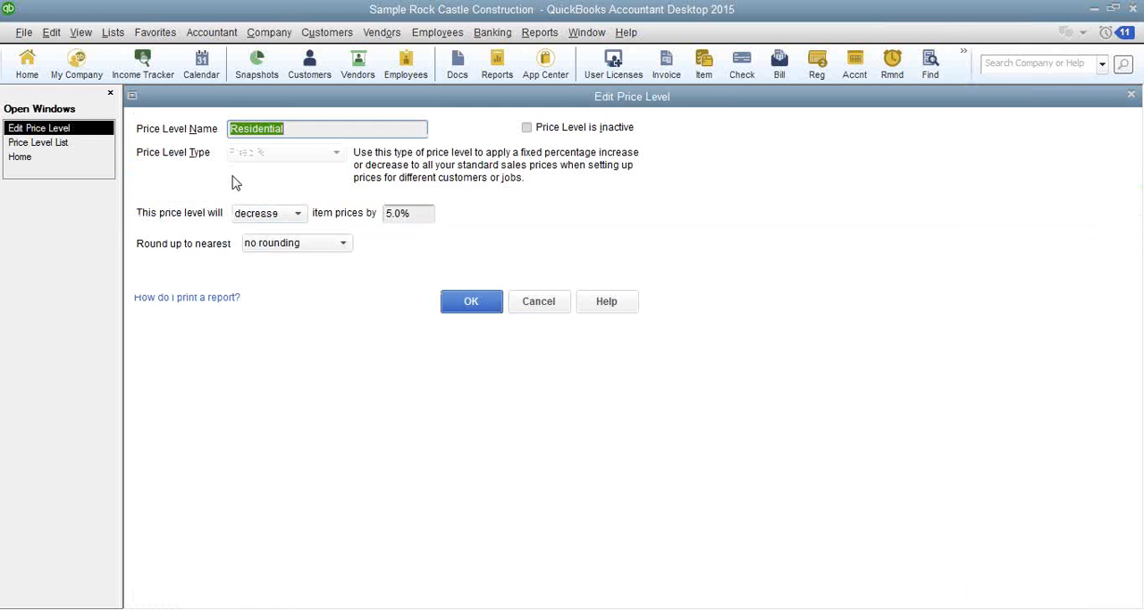
{"action": "left_click", "coordinate": [534, 304]}
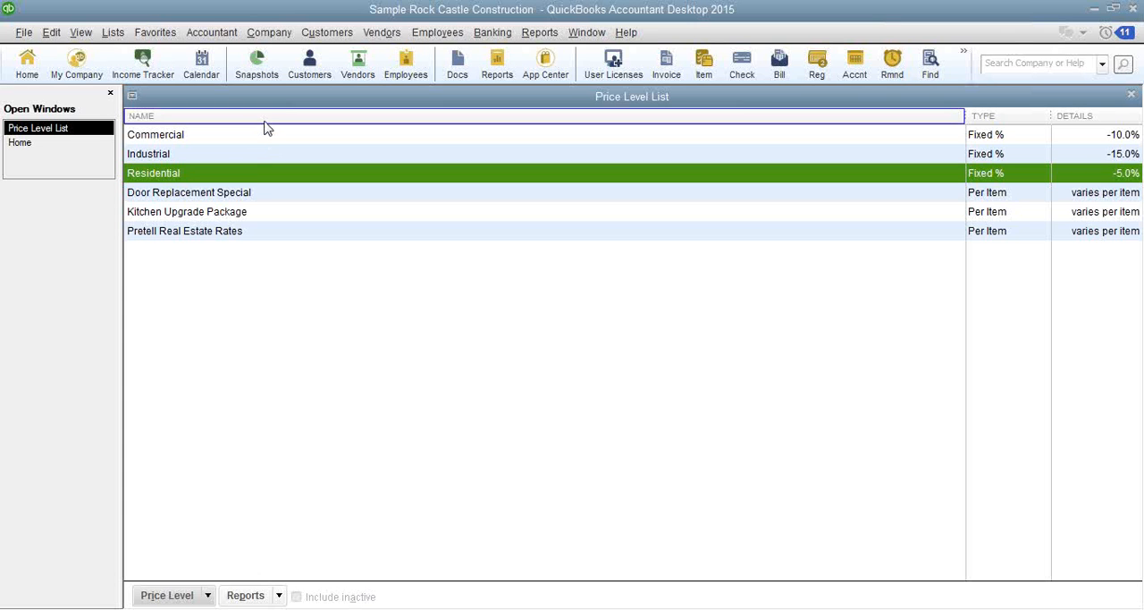
{"action": "double_click", "coordinate": [227, 194]}
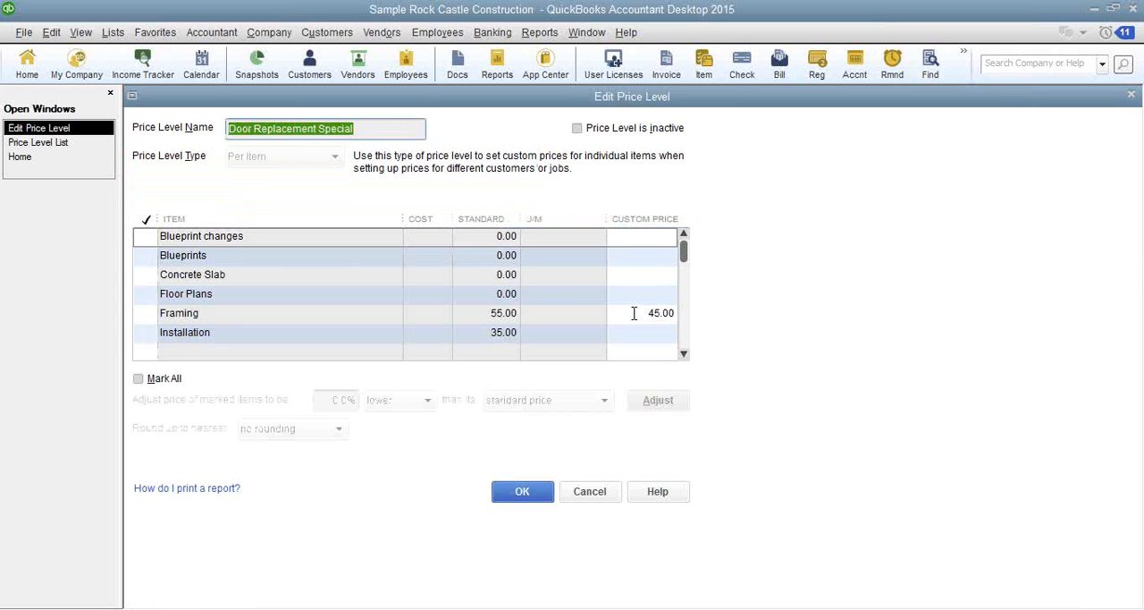
{"action": "left_click", "coordinate": [592, 493]}
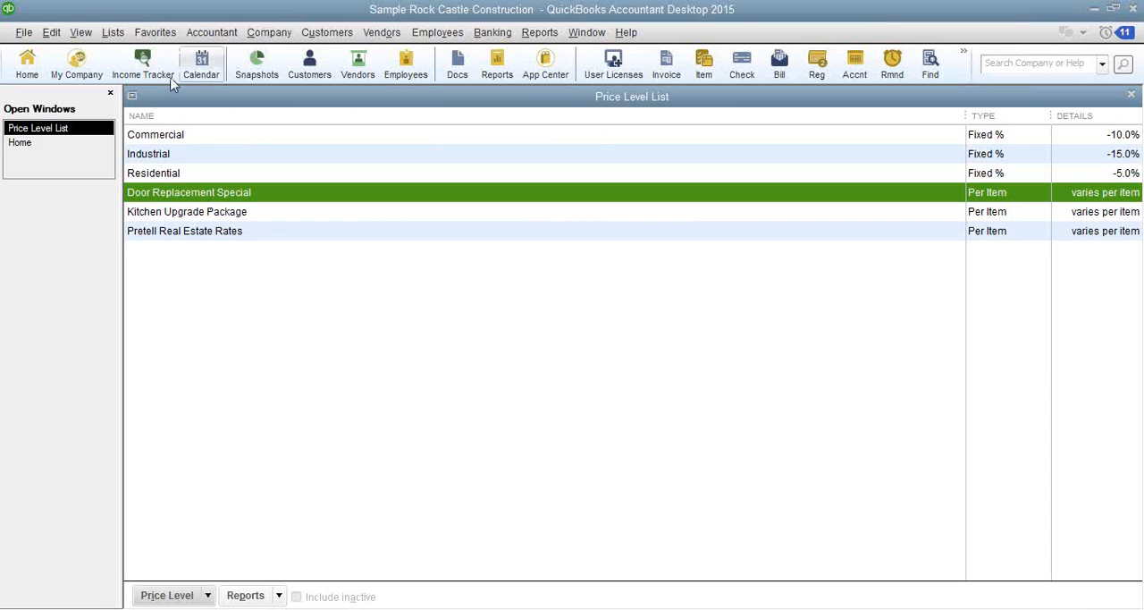
- Open the Billing Rate Level List and examine the Custom Hourly Rate Per Service Item options for a new level without saving it
{"action": "left_click", "coordinate": [111, 34]}
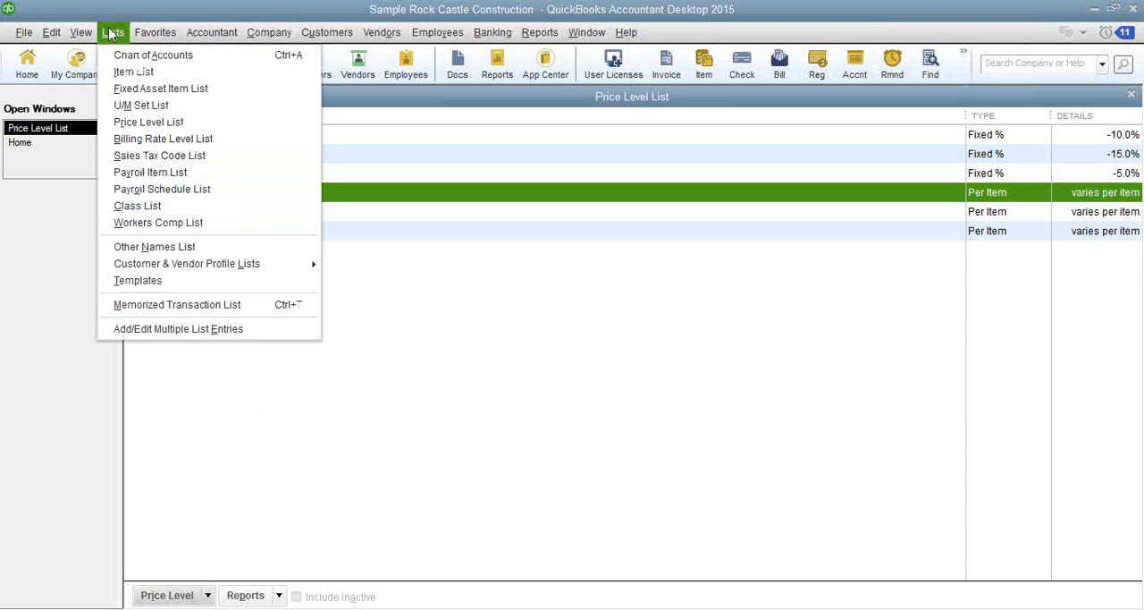
{"action": "left_click", "coordinate": [133, 139]}
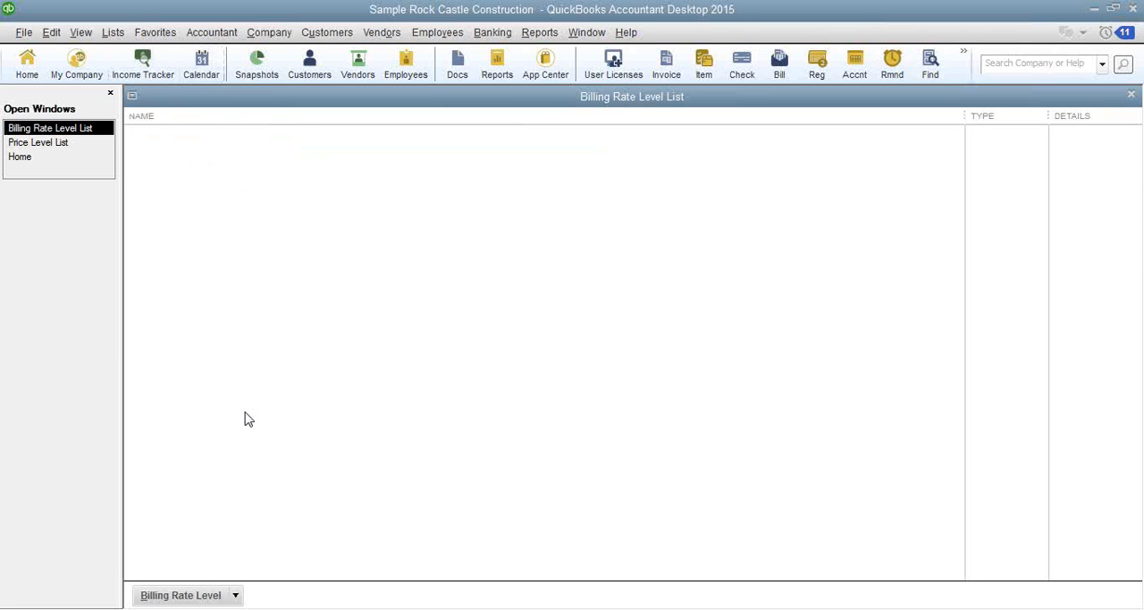
{"action": "left_click", "coordinate": [235, 595]}
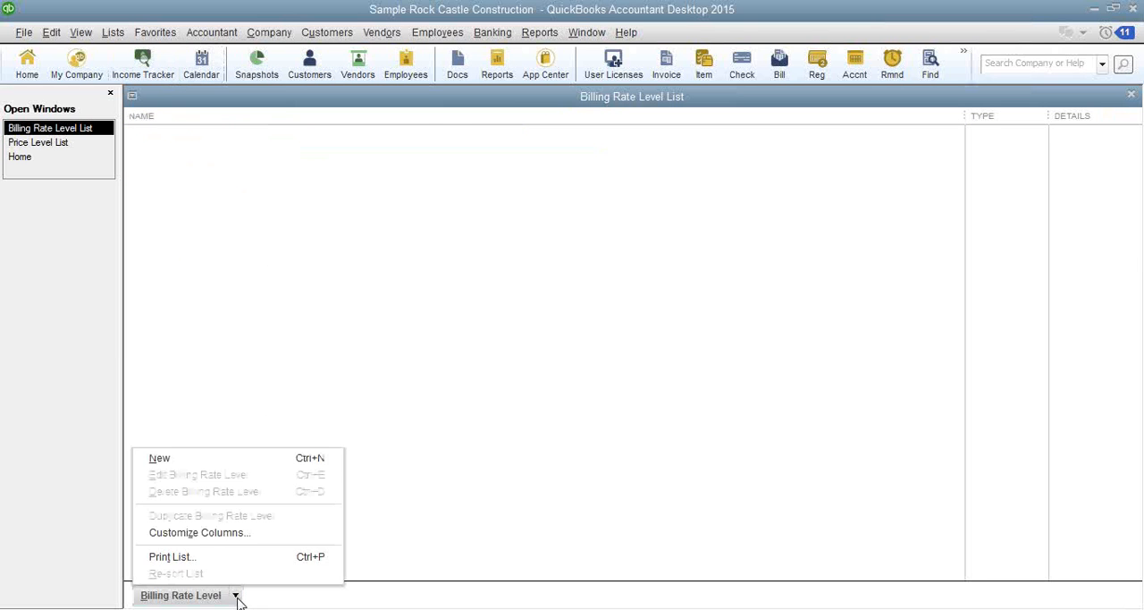
{"action": "left_click", "coordinate": [154, 459]}
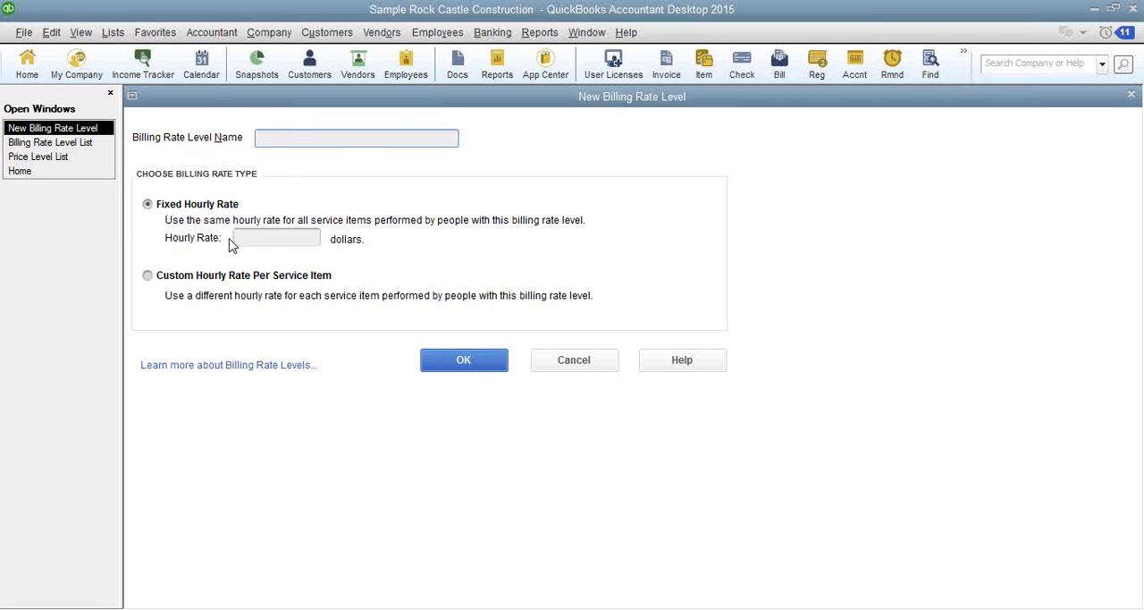
{"action": "left_click", "coordinate": [159, 276]}
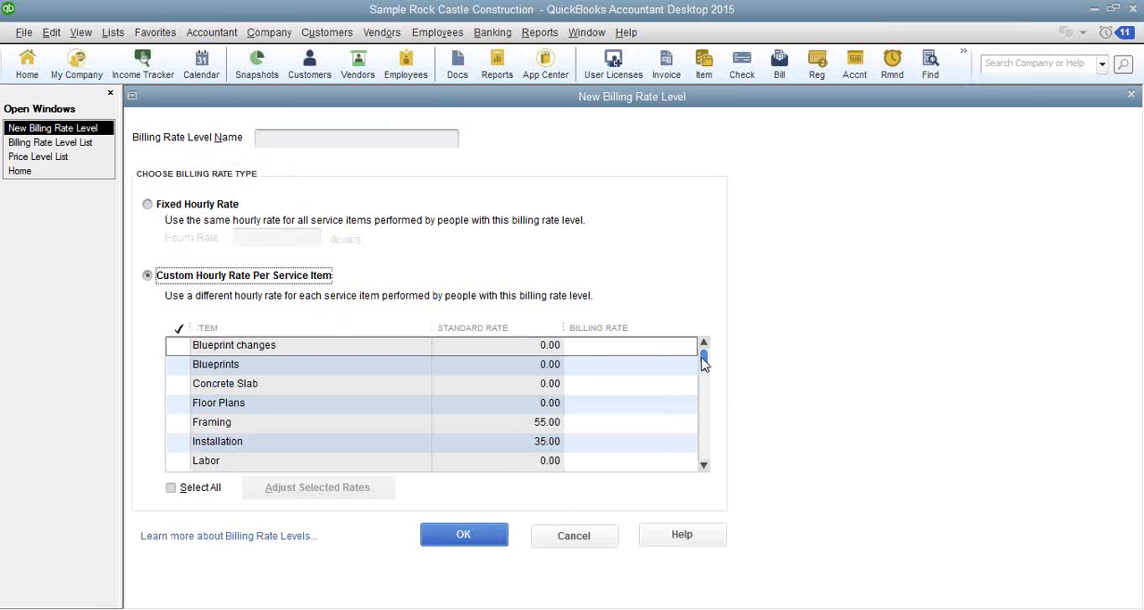
{"action": "left_click_drag", "start_coordinate": [703, 361], "coordinate": [701, 380]}
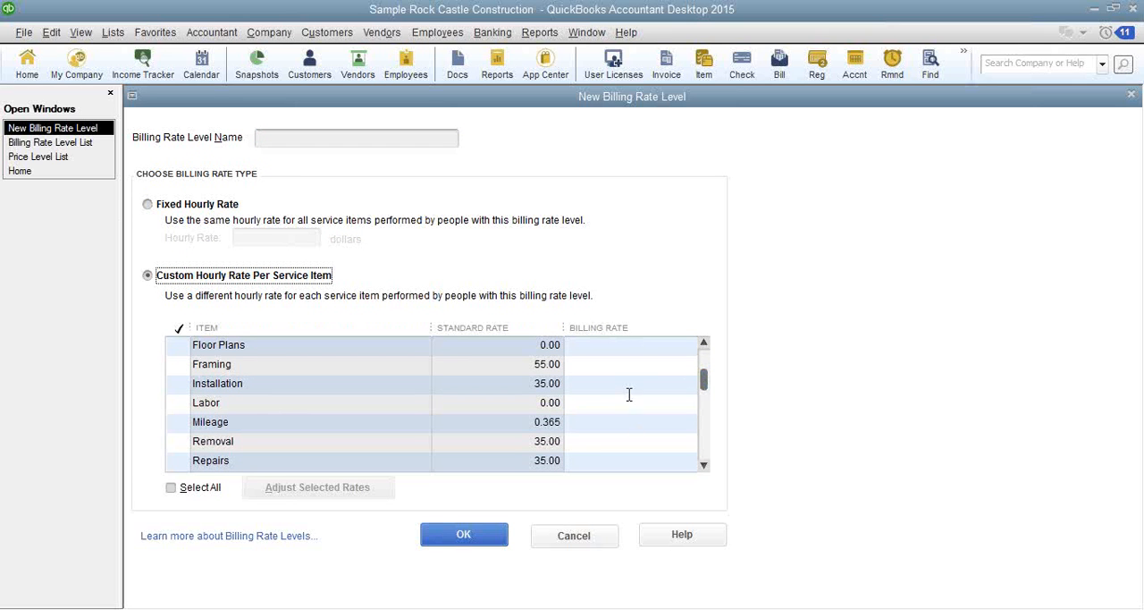
{"action": "left_click", "coordinate": [604, 386]}
{"action": "left_click", "coordinate": [605, 421]}
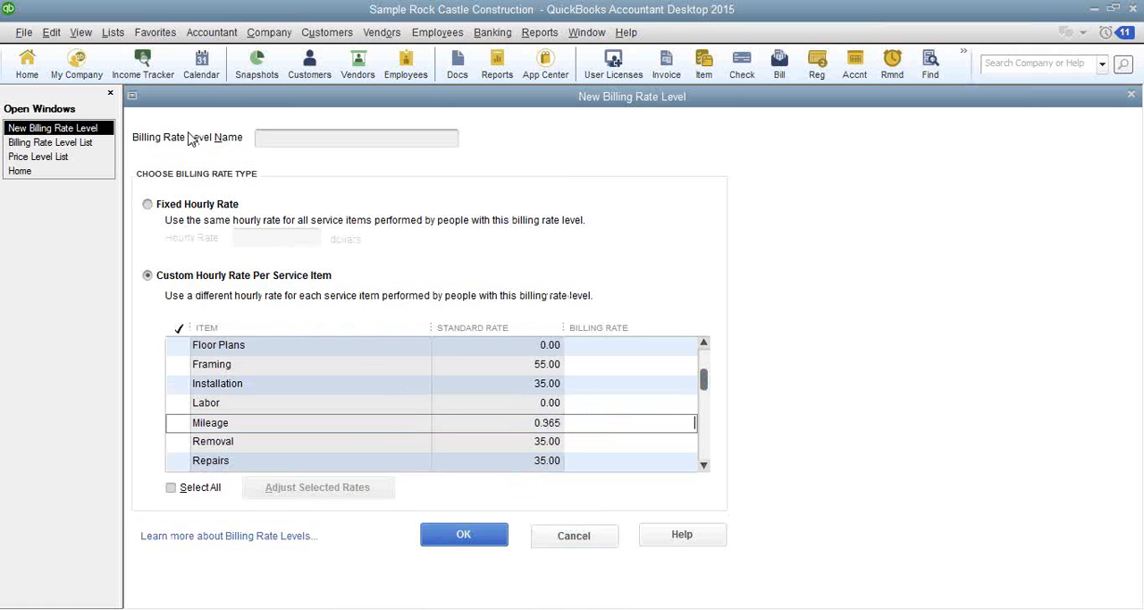
{"action": "left_click", "coordinate": [564, 537]}
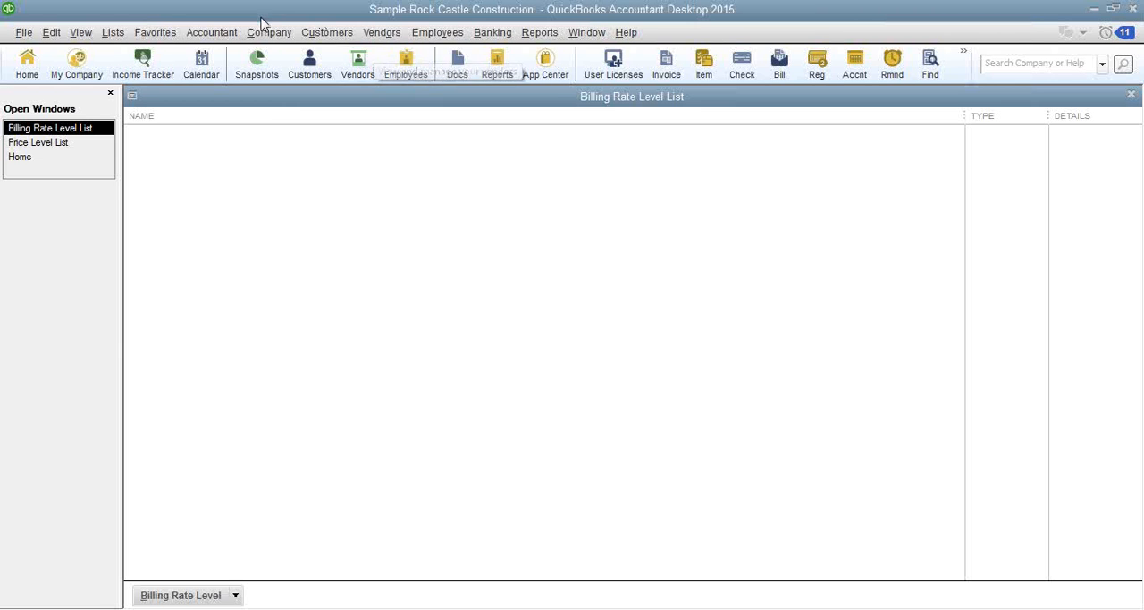
- Open Invoice for Time & Expenses from the customer functions and dismiss the information message
{"action": "left_click", "coordinate": [325, 33]}
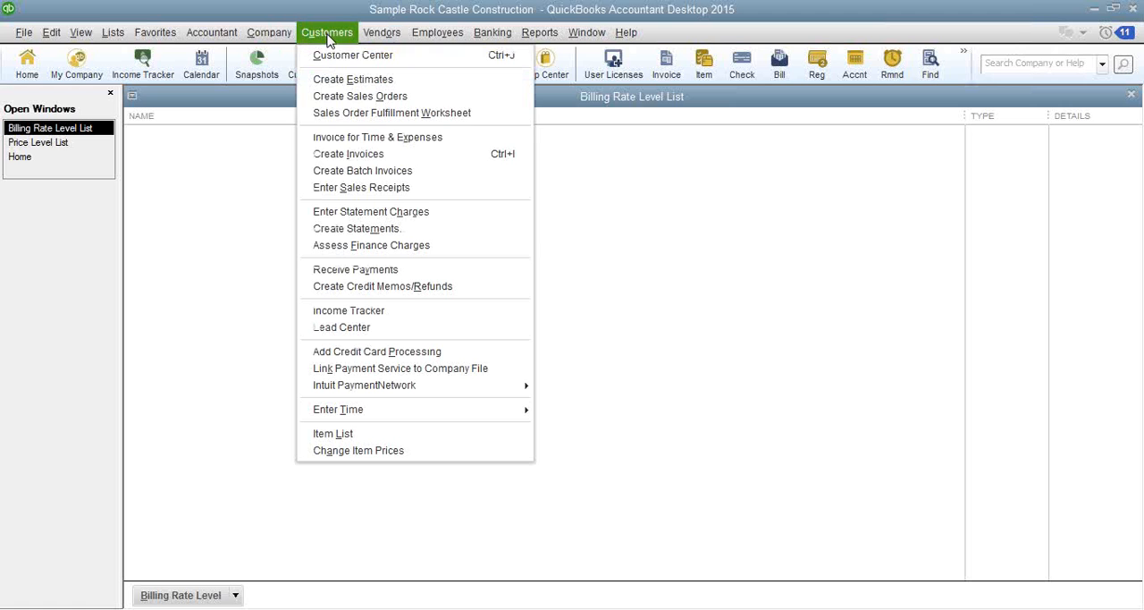
{"action": "left_click", "coordinate": [355, 143]}
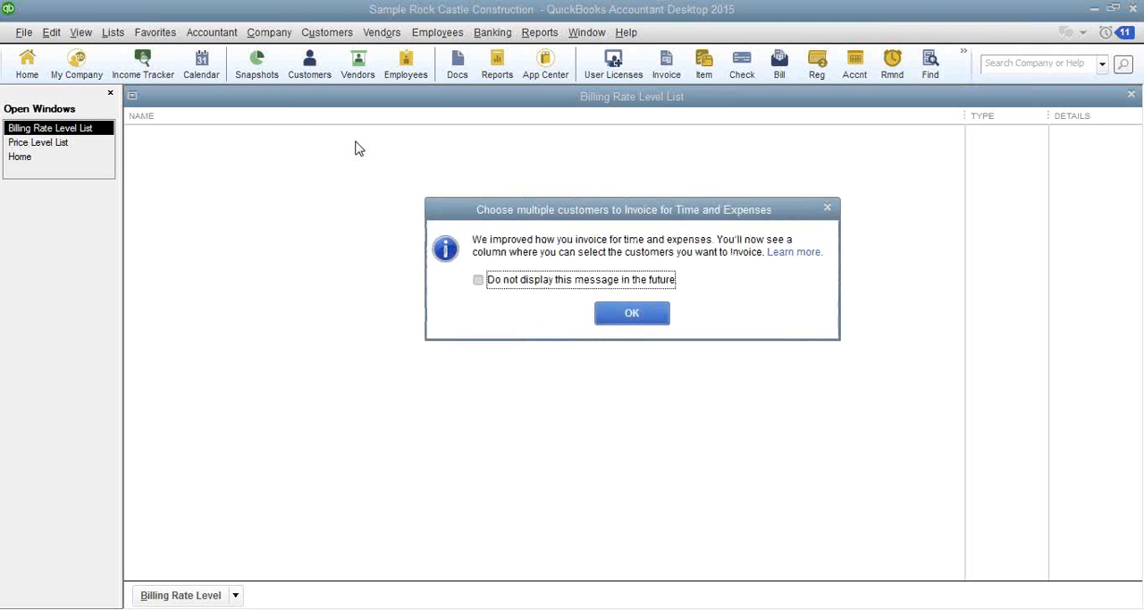
{"action": "left_click", "coordinate": [630, 315]}
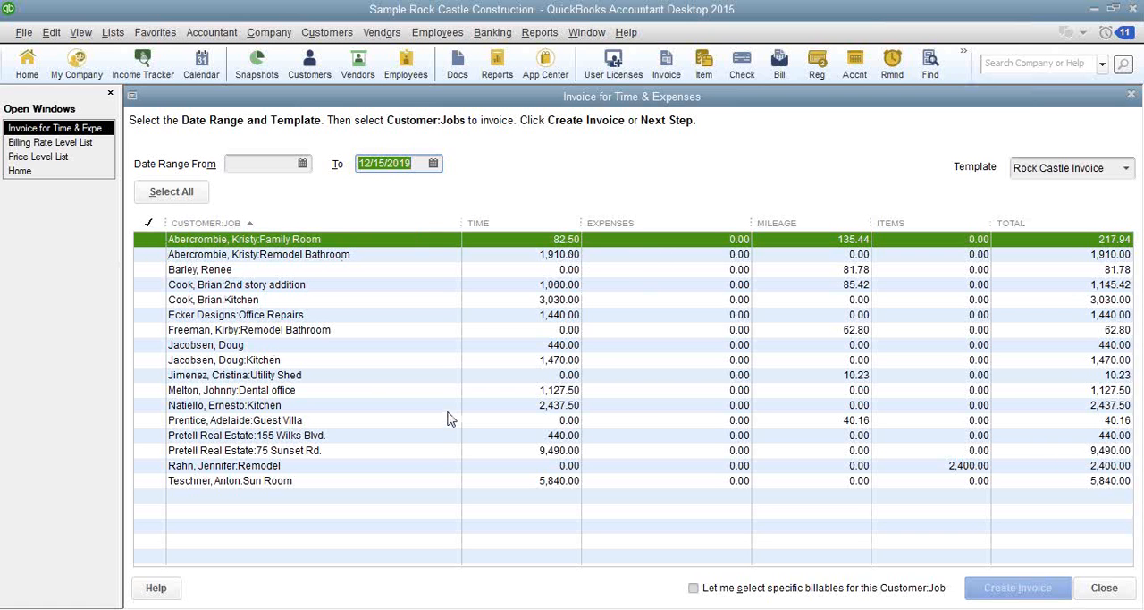
- Mark five customer jobs for batch time and expense invoicing and close the window without creating any invoices
{"action": "left_click", "coordinate": [150, 239]}
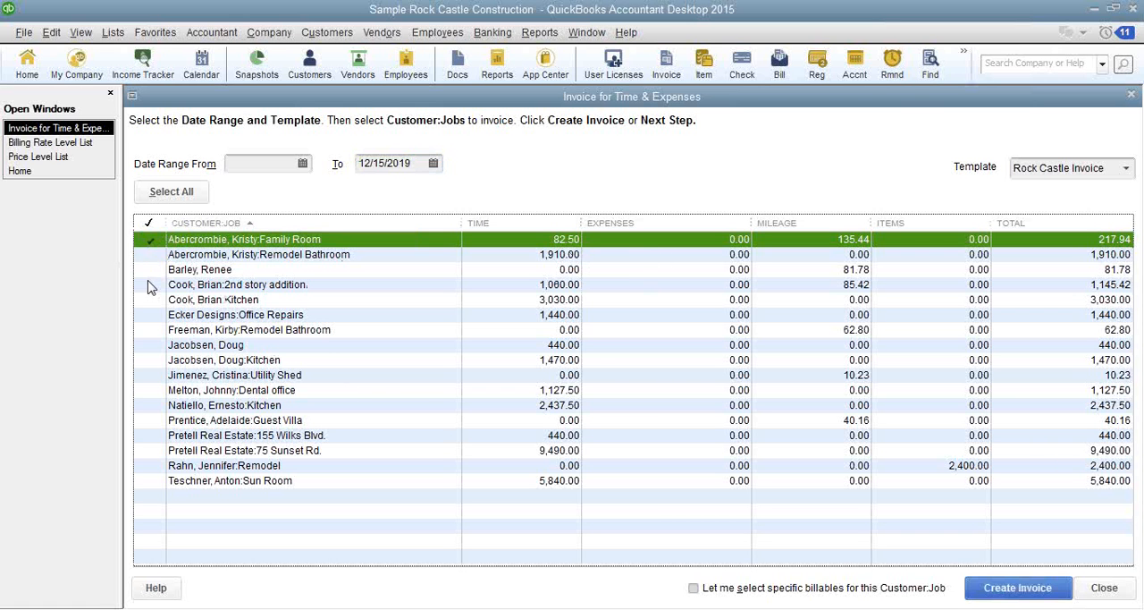
{"action": "left_click", "coordinate": [150, 269]}
{"action": "left_click", "coordinate": [150, 314]}
{"action": "left_click", "coordinate": [150, 346]}
{"action": "left_click", "coordinate": [150, 376]}
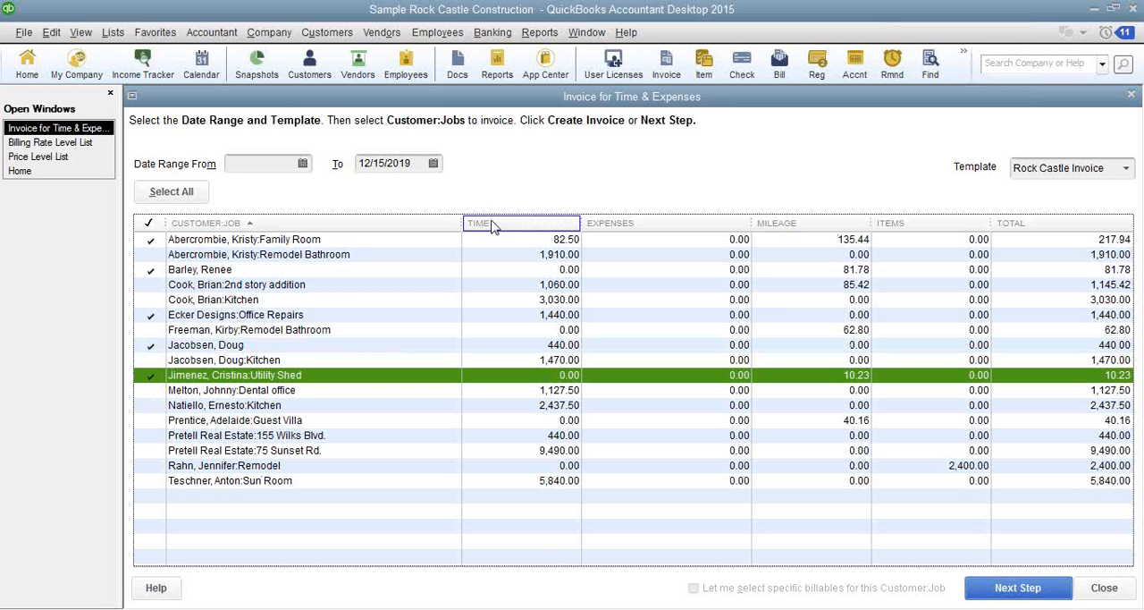
{"action": "left_click", "coordinate": [1104, 588]}
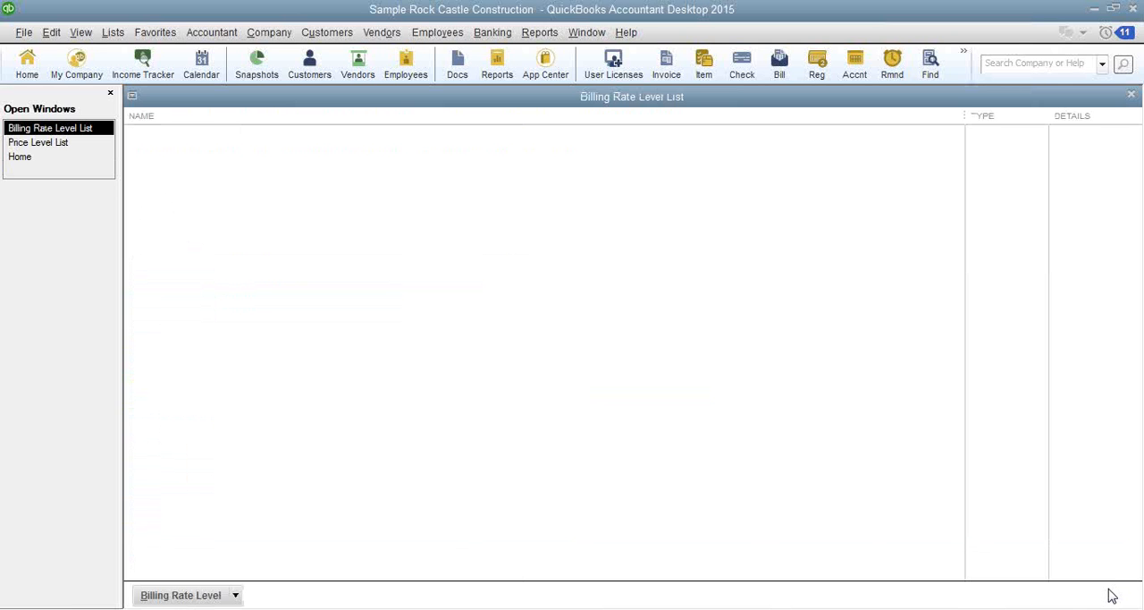
- Return to the home page and browse the available Sales reports without opening any
{"action": "left_click", "coordinate": [21, 68]}
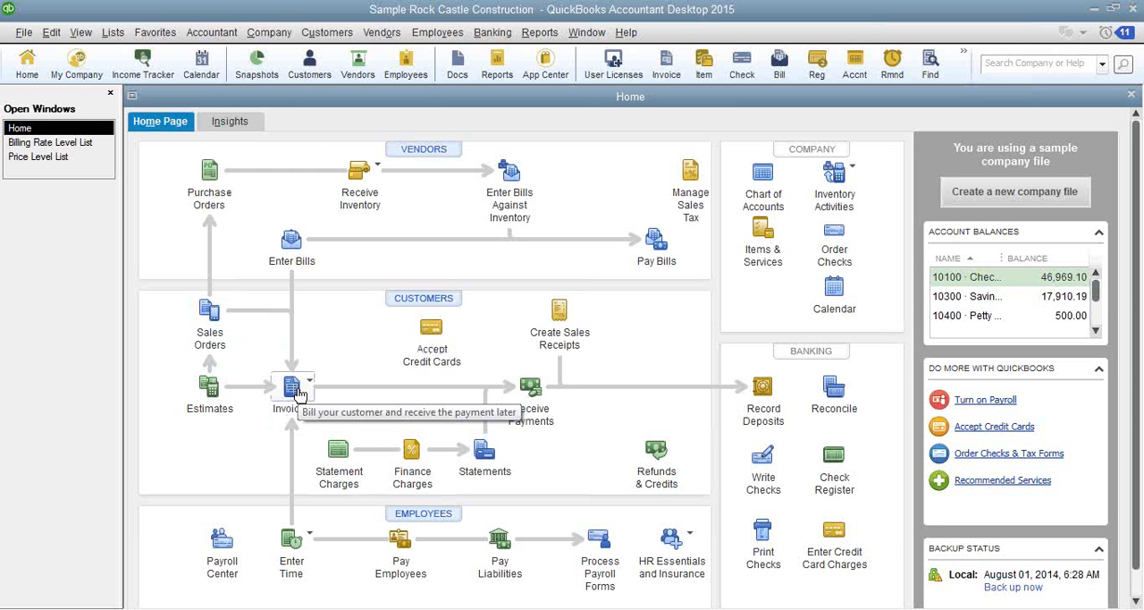
{"action": "left_click", "coordinate": [539, 32]}
{"action": "mouse_move", "coordinate": [623, 198]}
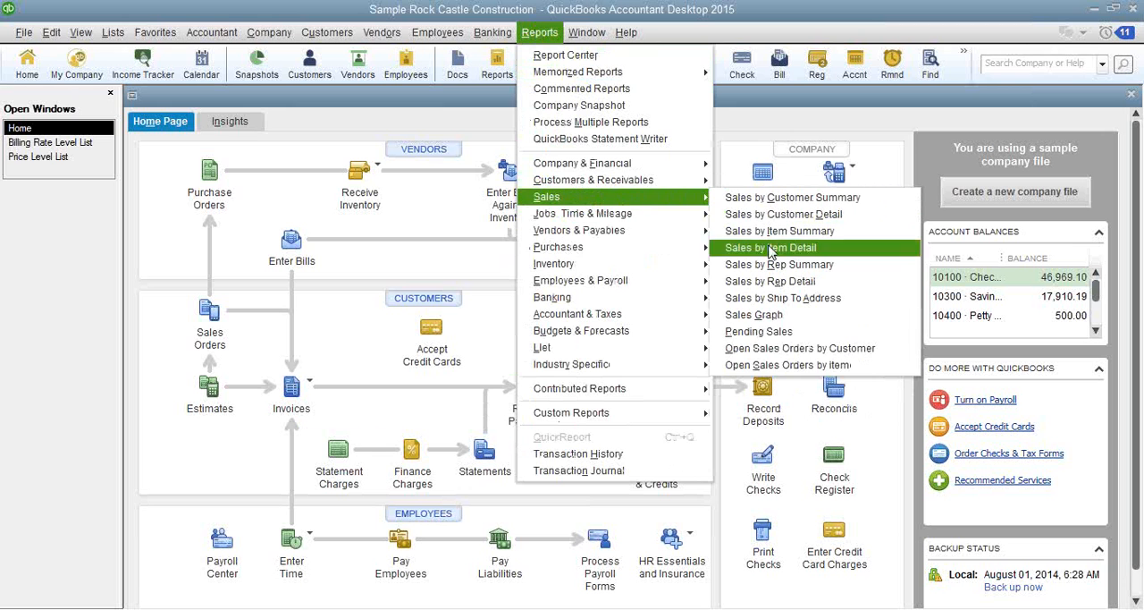
{"action": "left_click", "coordinate": [58, 268]}
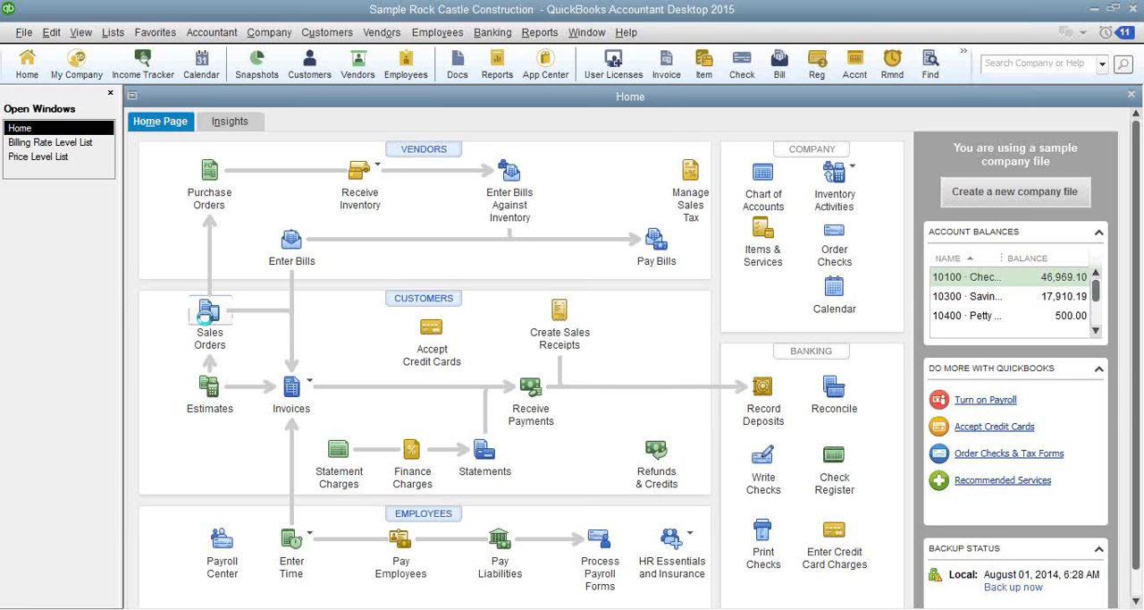
- View a blank sales order form, hide its customer history pane, and return to the home page
{"action": "left_click", "coordinate": [205, 323]}
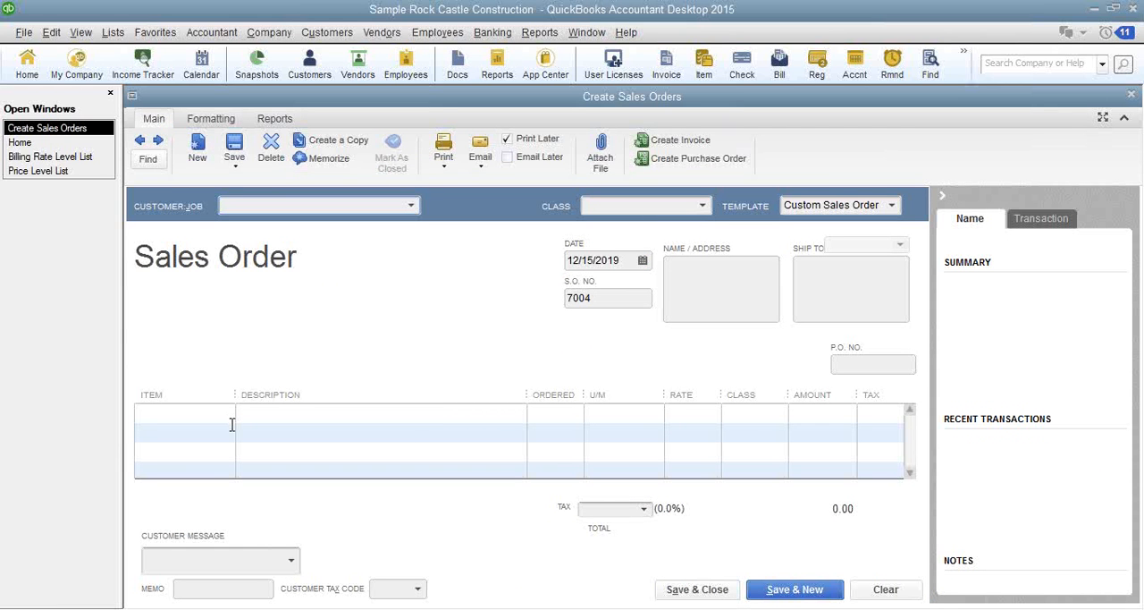
{"action": "left_click", "coordinate": [942, 194]}
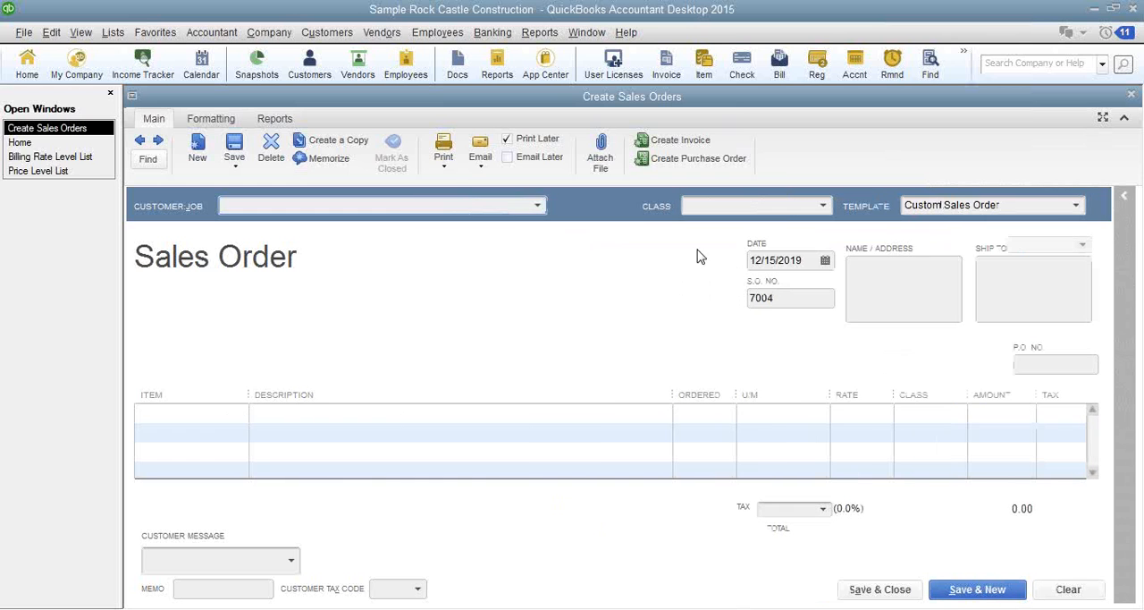
{"action": "left_click", "coordinate": [17, 143]}
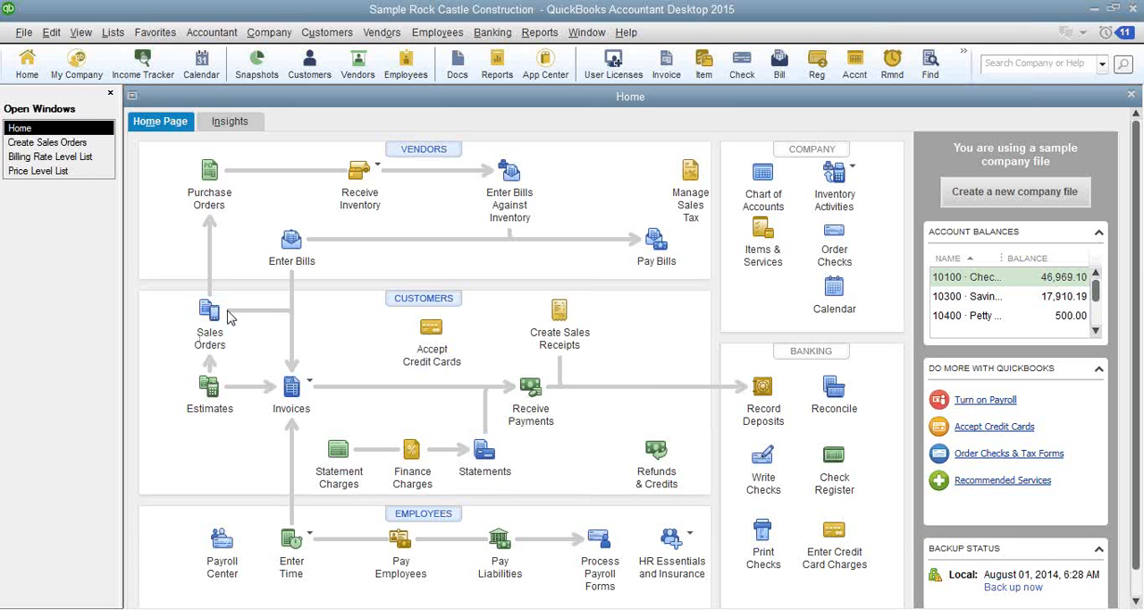
- Review the company-wide Items & Inventory preferences and leave them without saving changes
{"action": "left_click", "coordinate": [52, 33]}
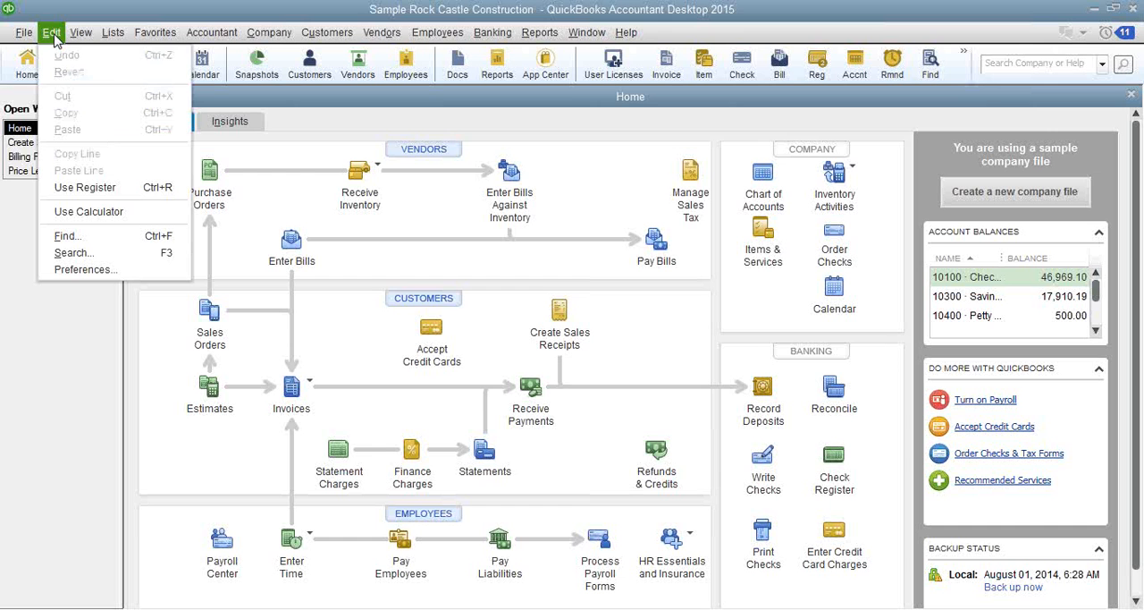
{"action": "left_click", "coordinate": [115, 269]}
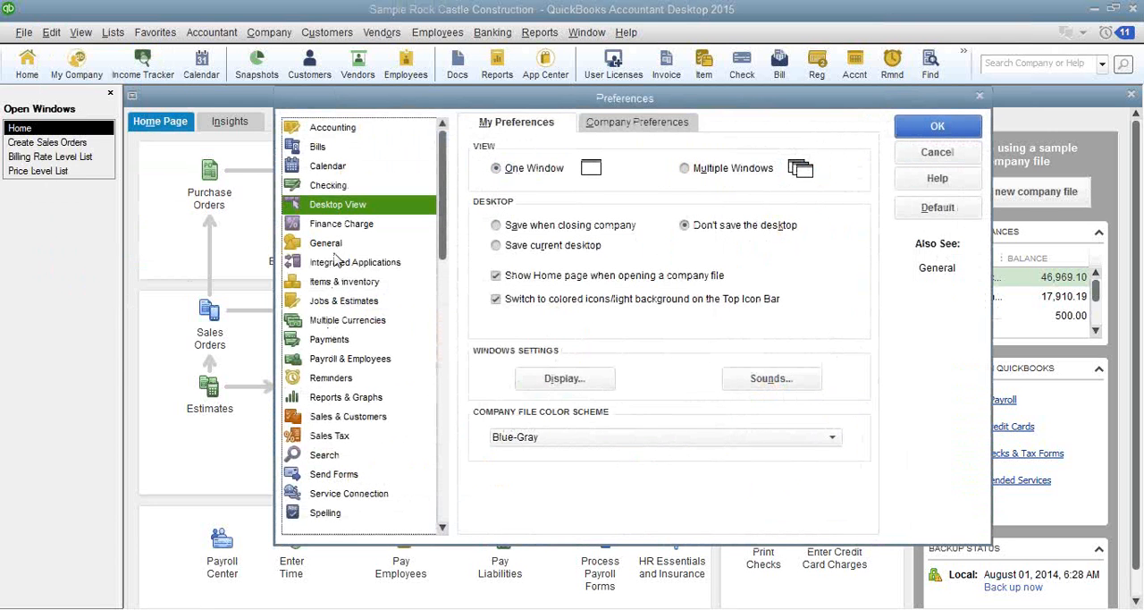
{"action": "left_click", "coordinate": [336, 281]}
{"action": "left_click", "coordinate": [615, 126]}
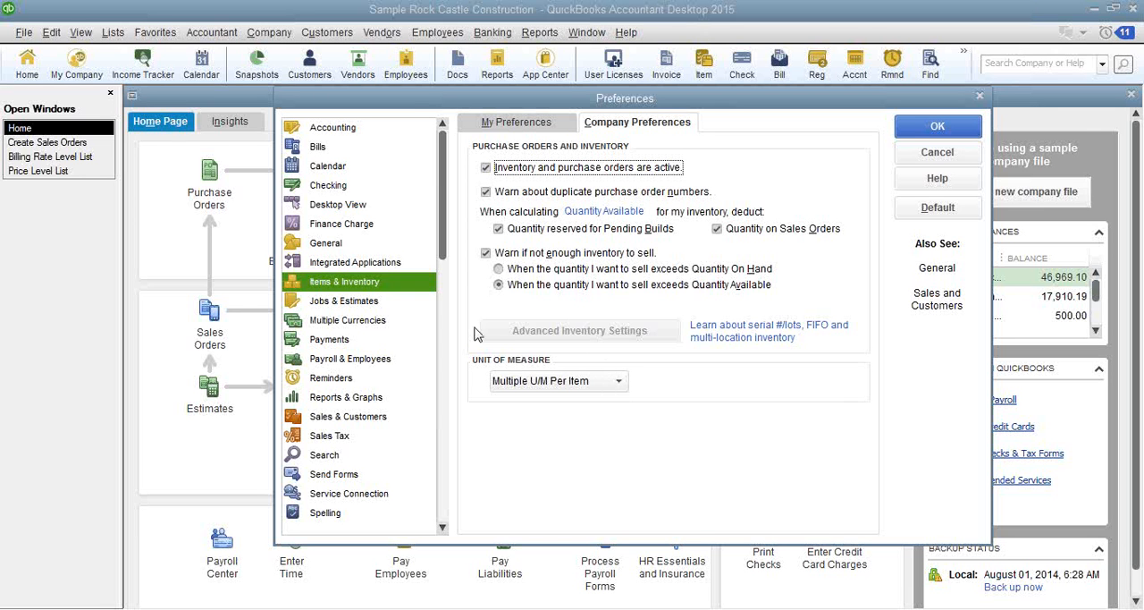
{"action": "left_click", "coordinate": [936, 153]}
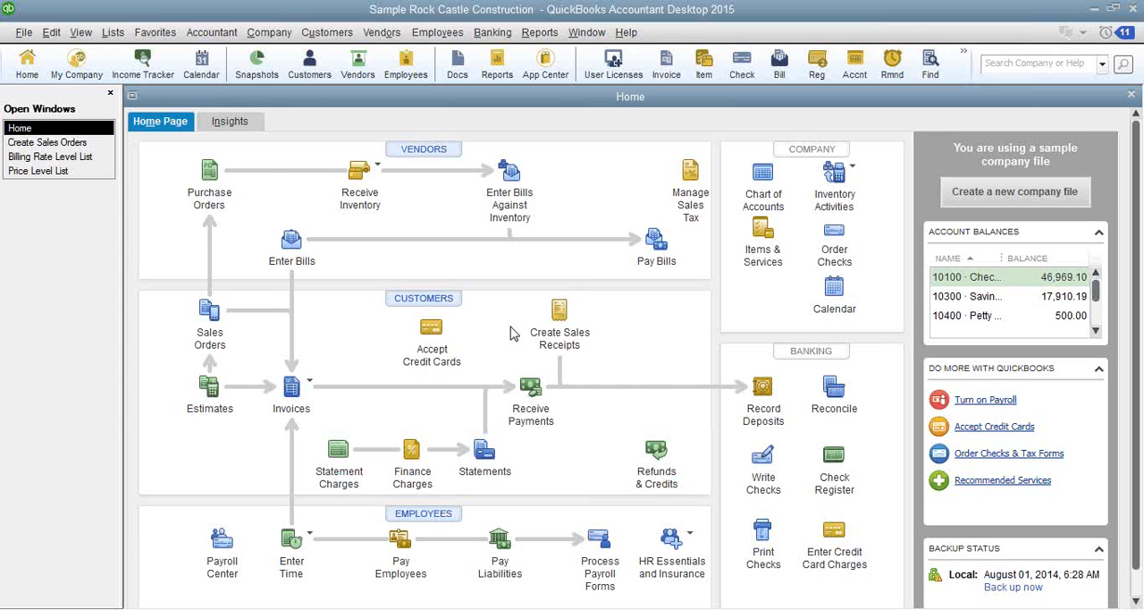
- Open sample_wholesale-distribution business.QBW as a second company alongside the current file and dismiss the sample file notice
{"action": "left_click", "coordinate": [20, 36]}
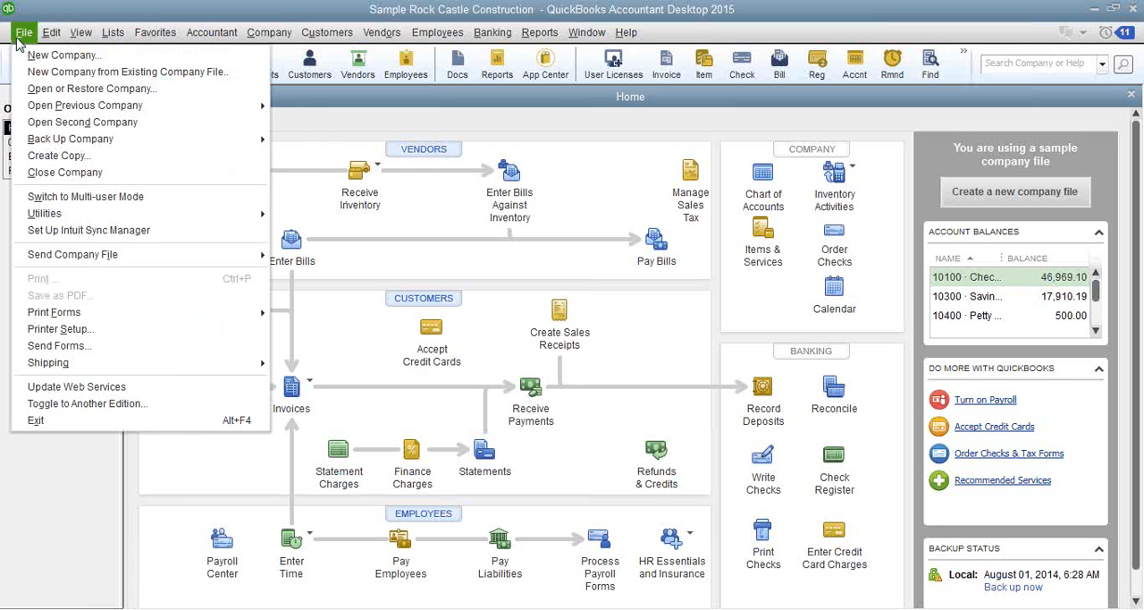
{"action": "left_click", "coordinate": [89, 122]}
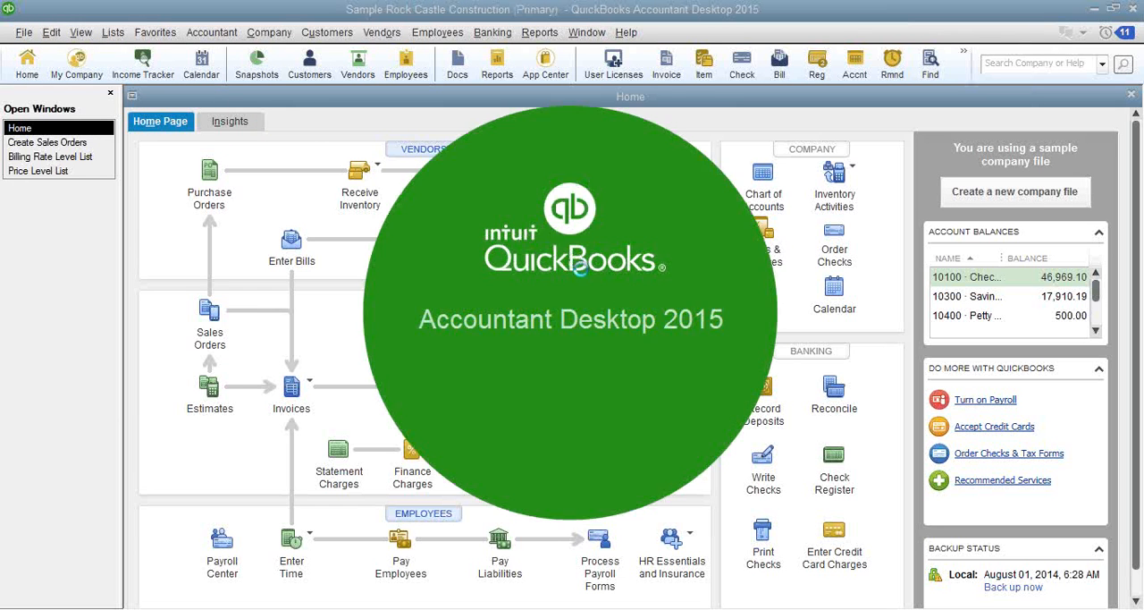
{"action": "left_click", "coordinate": [583, 331]}
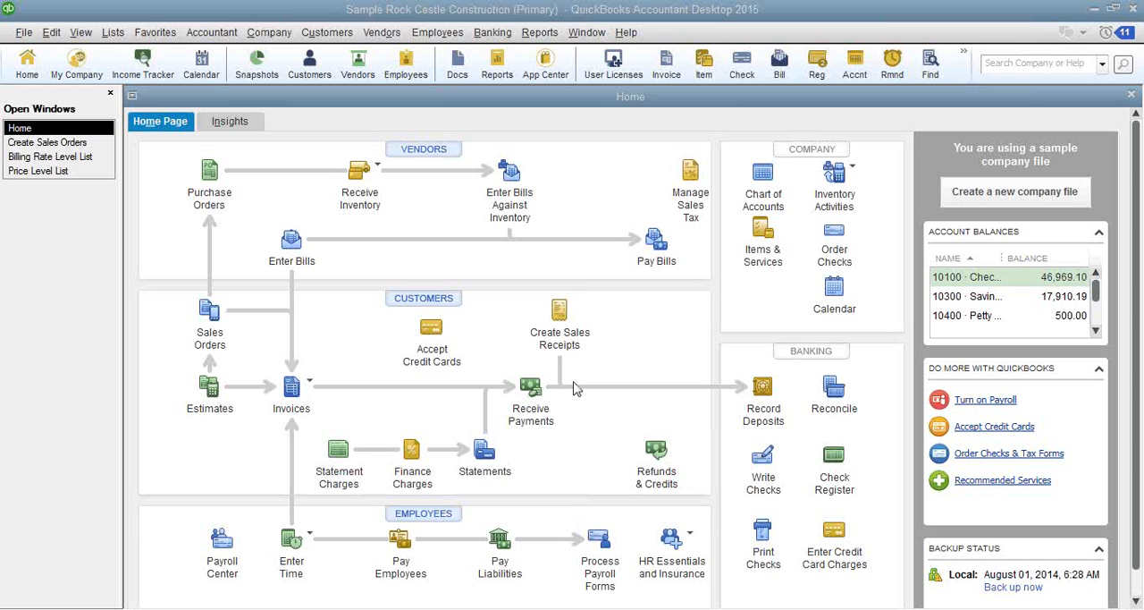
{"action": "mouse_move", "coordinate": [594, 609]}
{"action": "left_click", "coordinate": [23, 34]}
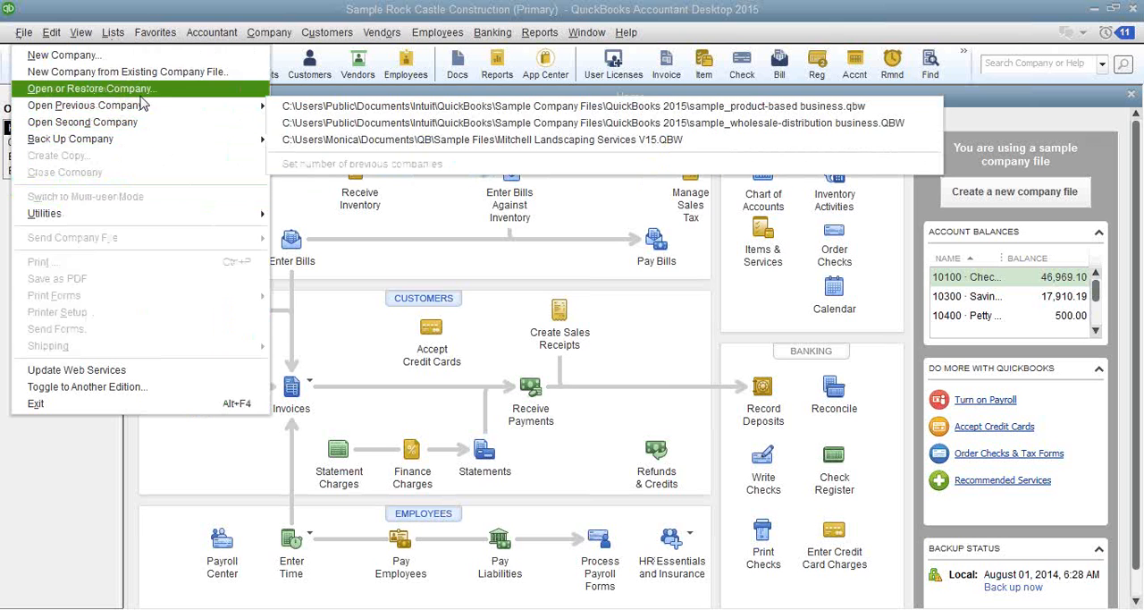
{"action": "mouse_move", "coordinate": [143, 106]}
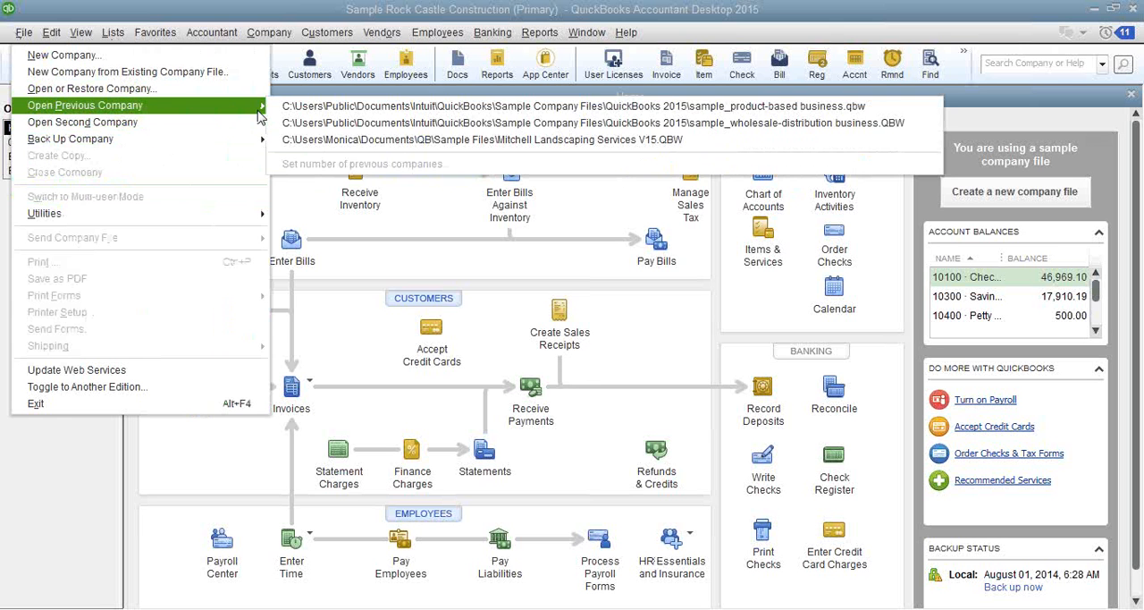
{"action": "left_click", "coordinate": [455, 126]}
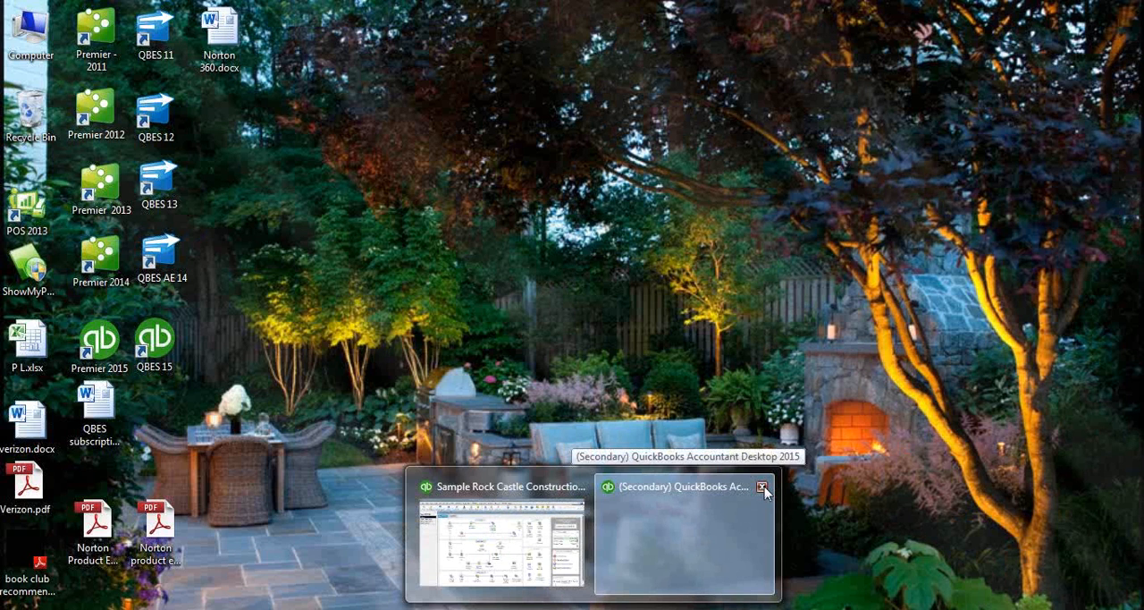
{"action": "left_click", "coordinate": [763, 488]}
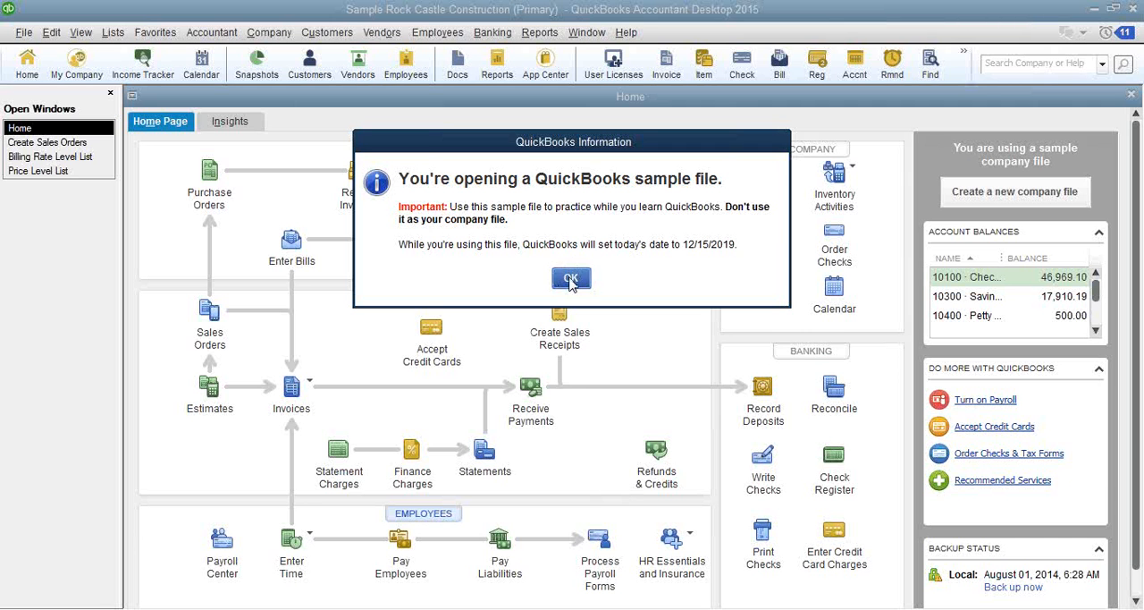
{"action": "left_click", "coordinate": [570, 280]}
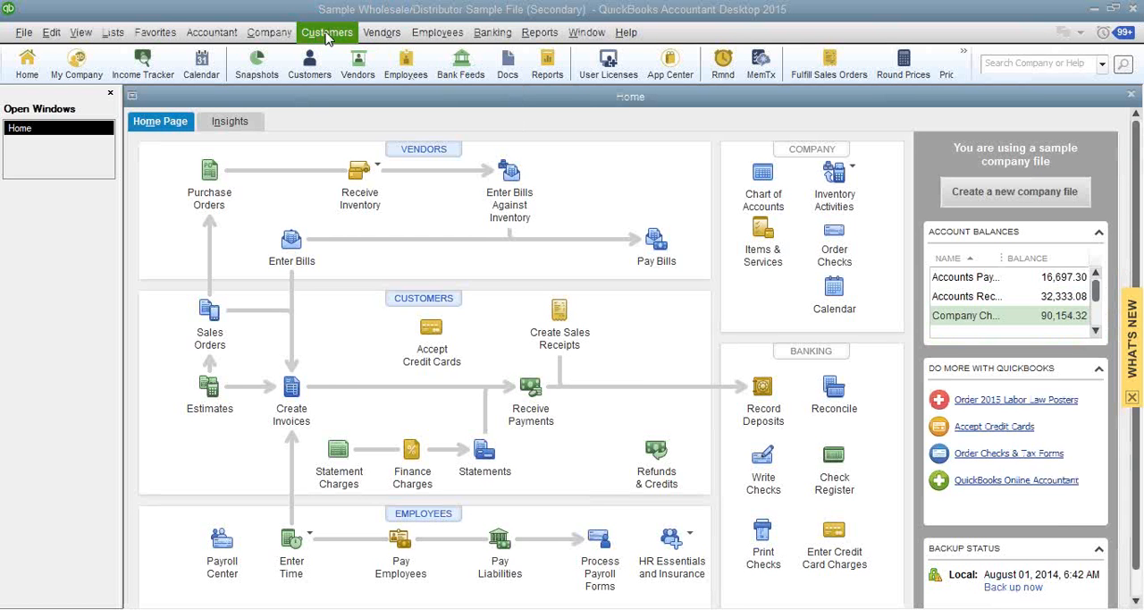
- Open the Sales Order Fulfillment Worksheet and inspect the order lines for Baker's Professional Lighting Store #05 and Thompson Lighting Stores Store #40
{"action": "left_click", "coordinate": [327, 34]}
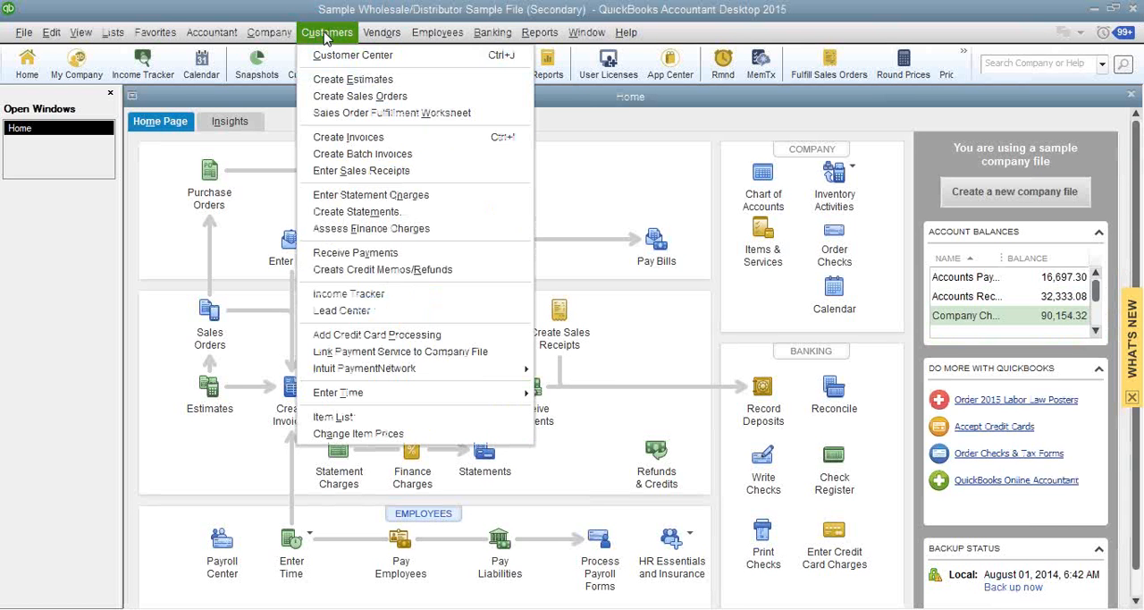
{"action": "left_click", "coordinate": [343, 114]}
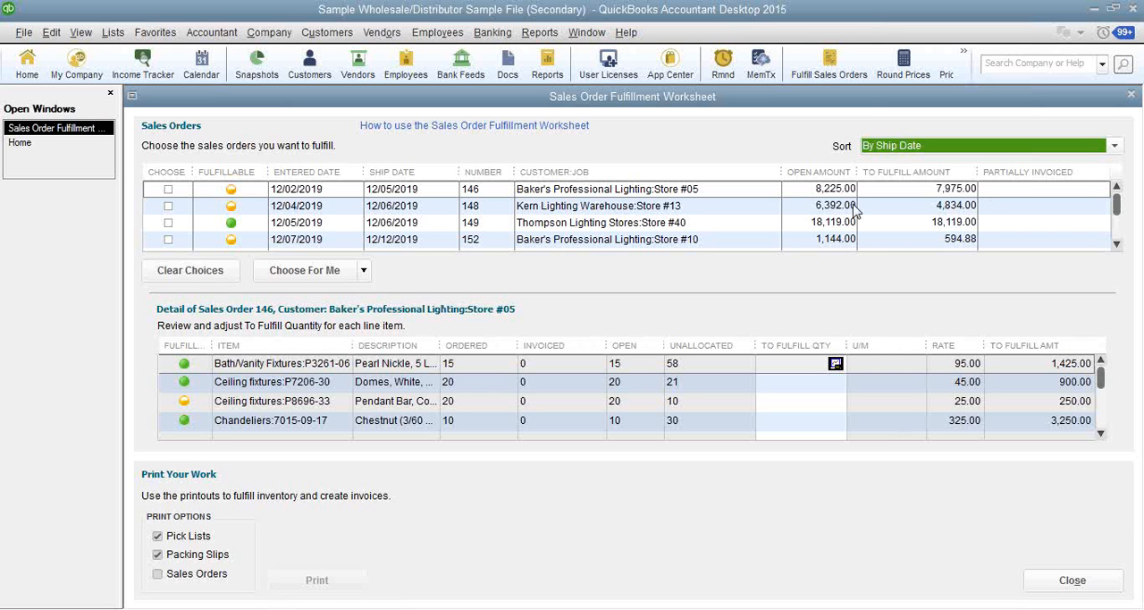
{"action": "left_click", "coordinate": [1113, 147]}
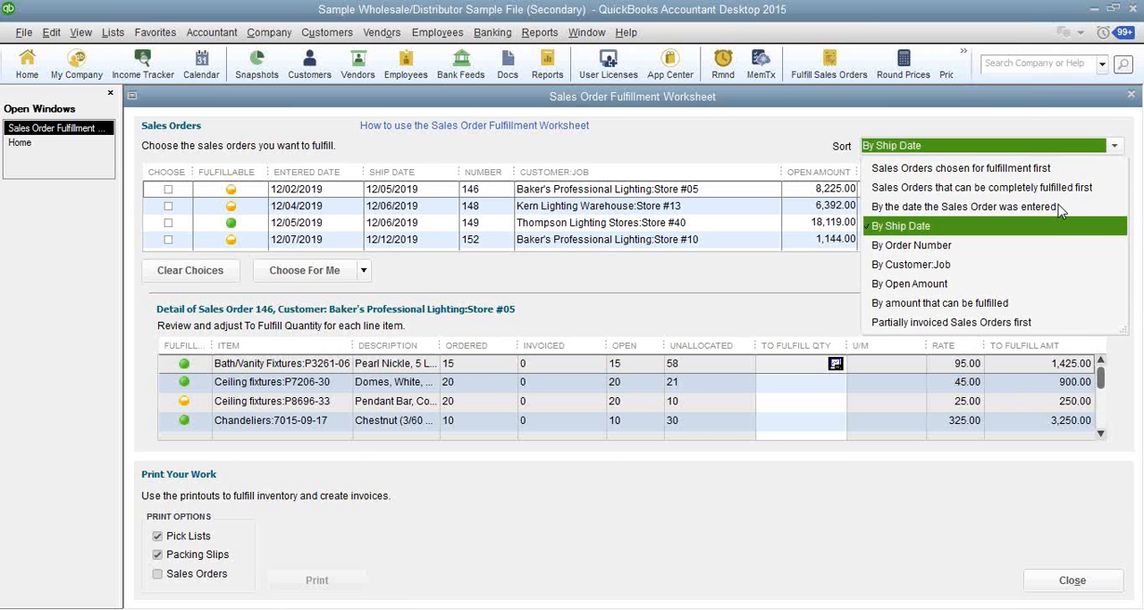
{"action": "left_click", "coordinate": [526, 150]}
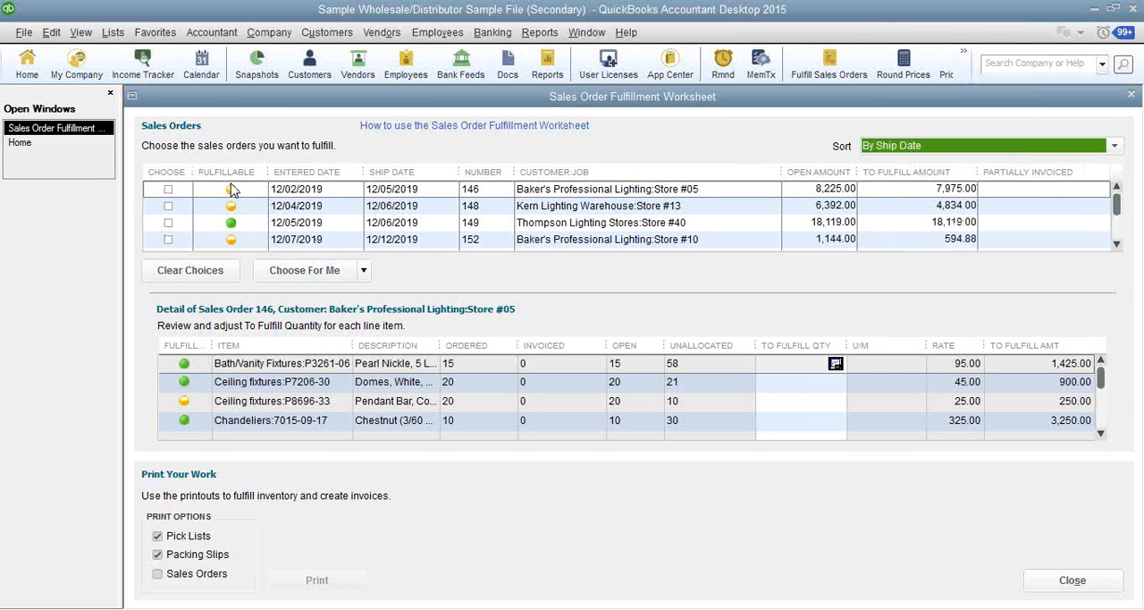
{"action": "left_click", "coordinate": [300, 191]}
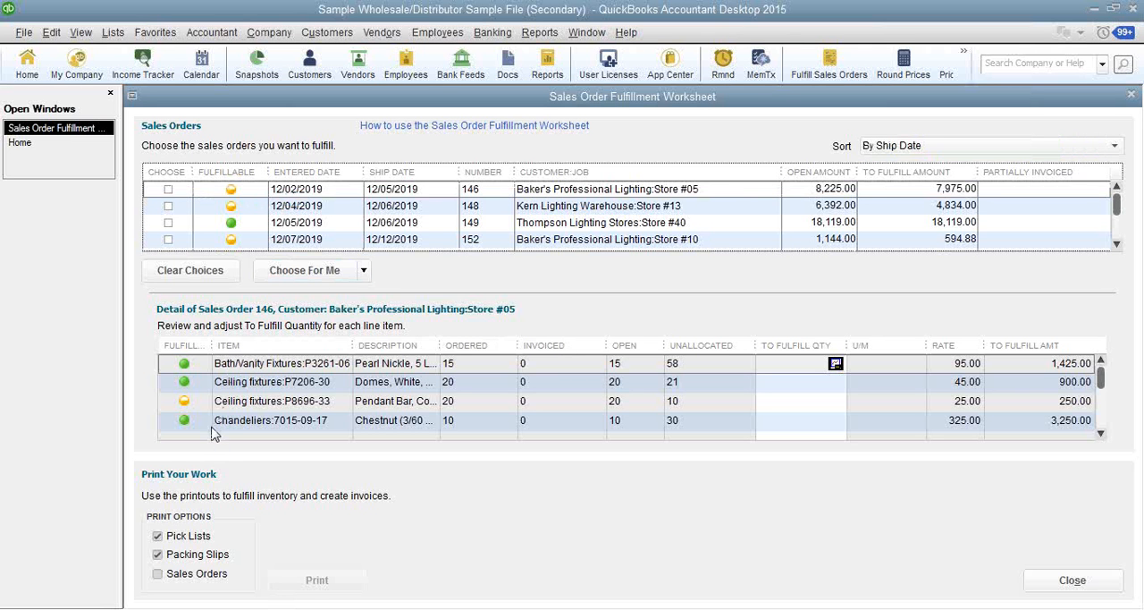
{"action": "left_click", "coordinate": [289, 229]}
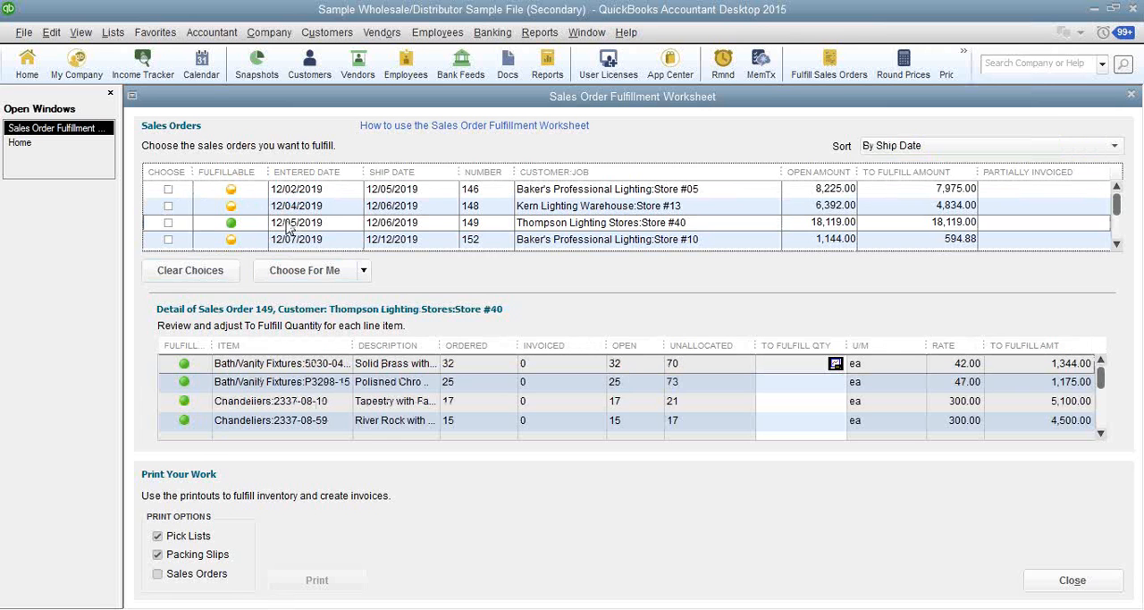
- Sort the worksheet by the date sales orders were entered, inspect Baker's Professional Lighting Store #10's partially invoiced order, and close the worksheet
{"action": "left_click", "coordinate": [1071, 146]}
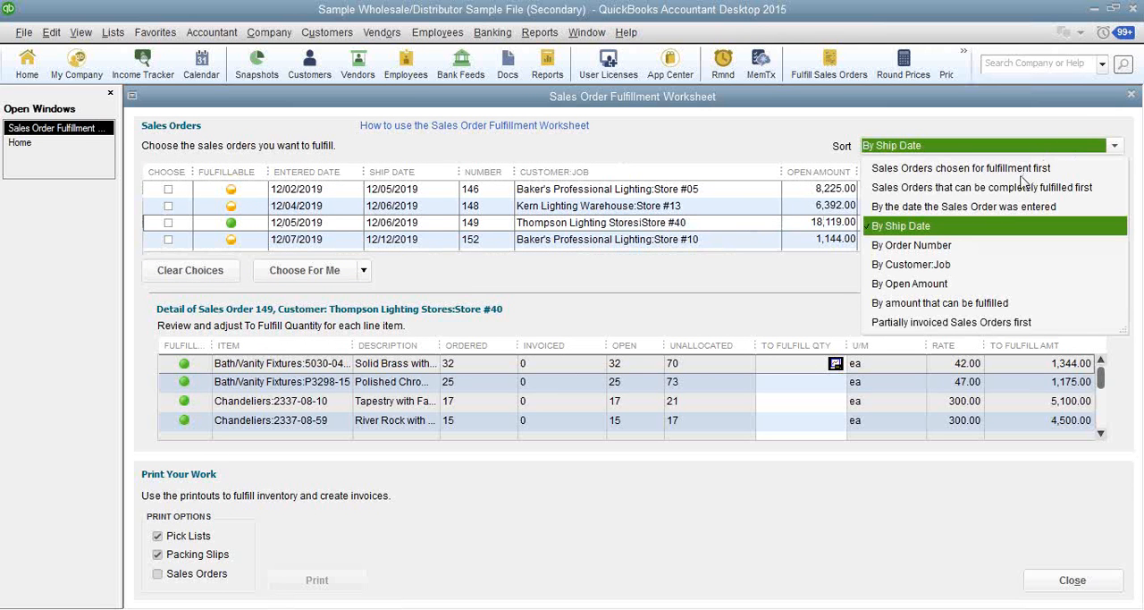
{"action": "left_click", "coordinate": [1015, 207]}
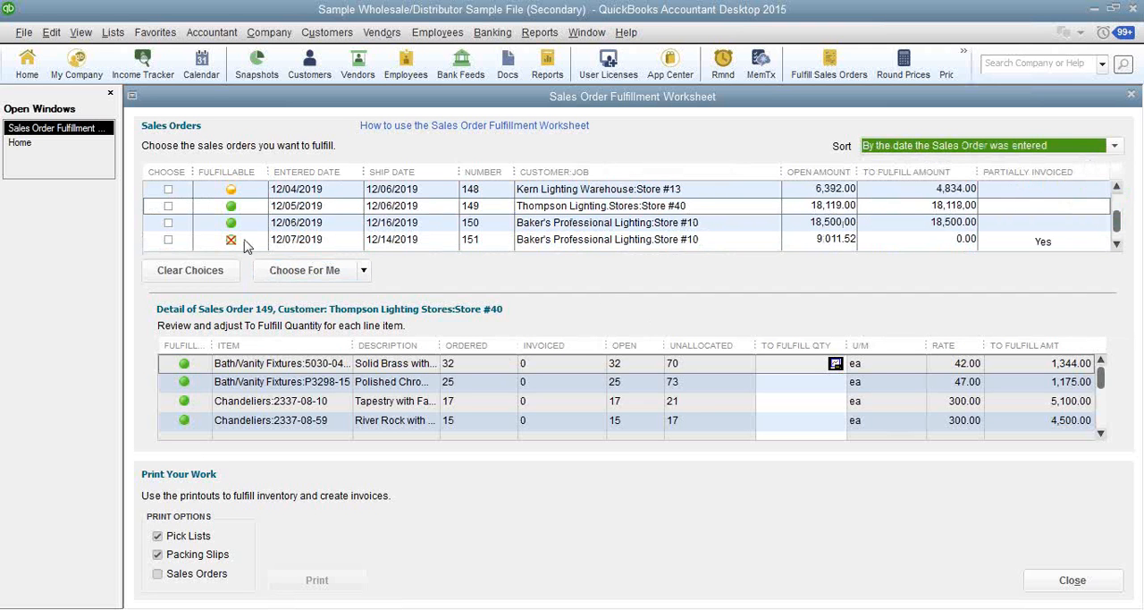
{"action": "left_click", "coordinate": [301, 241]}
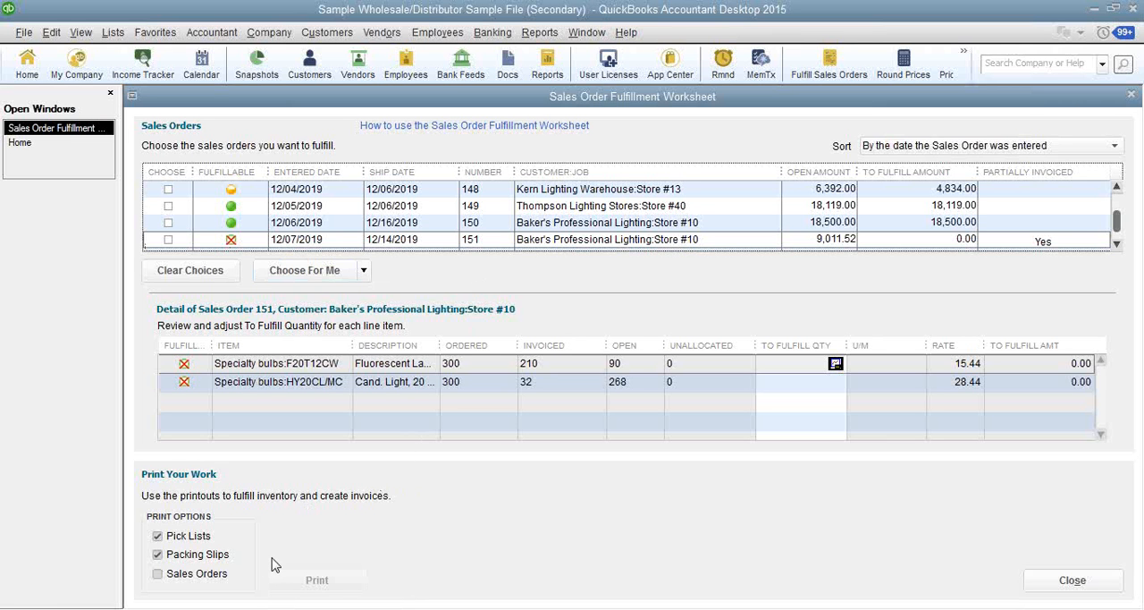
{"action": "double_click", "coordinate": [132, 98]}
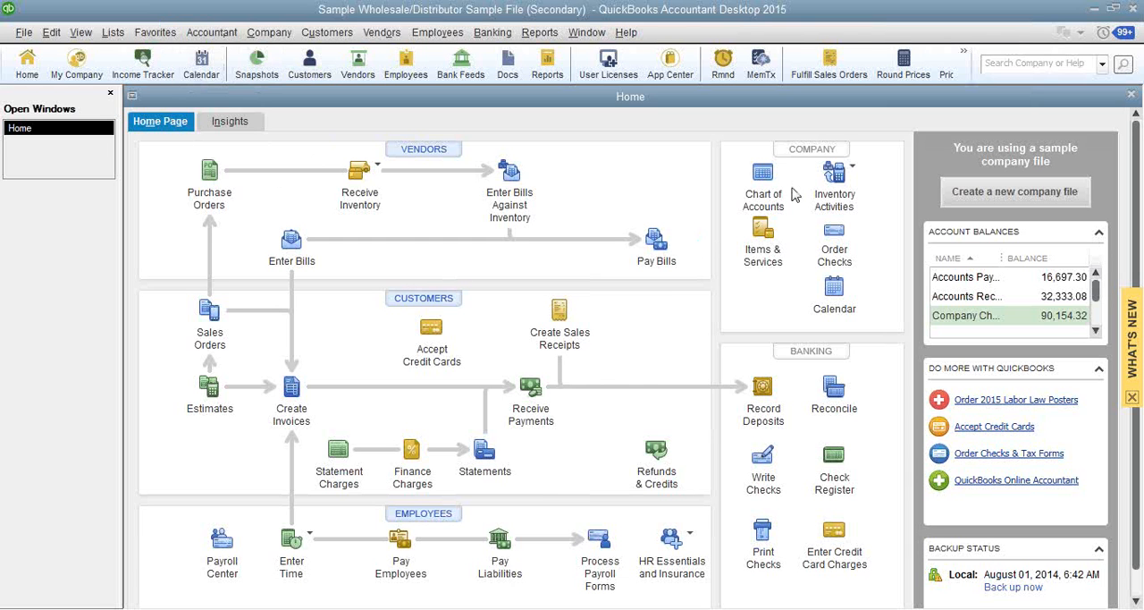
- Review items 5030-04-02, P3261-06 and 2032-02 in the Inventory Center, and return to the home page
{"action": "mouse_move", "coordinate": [503, 608]}
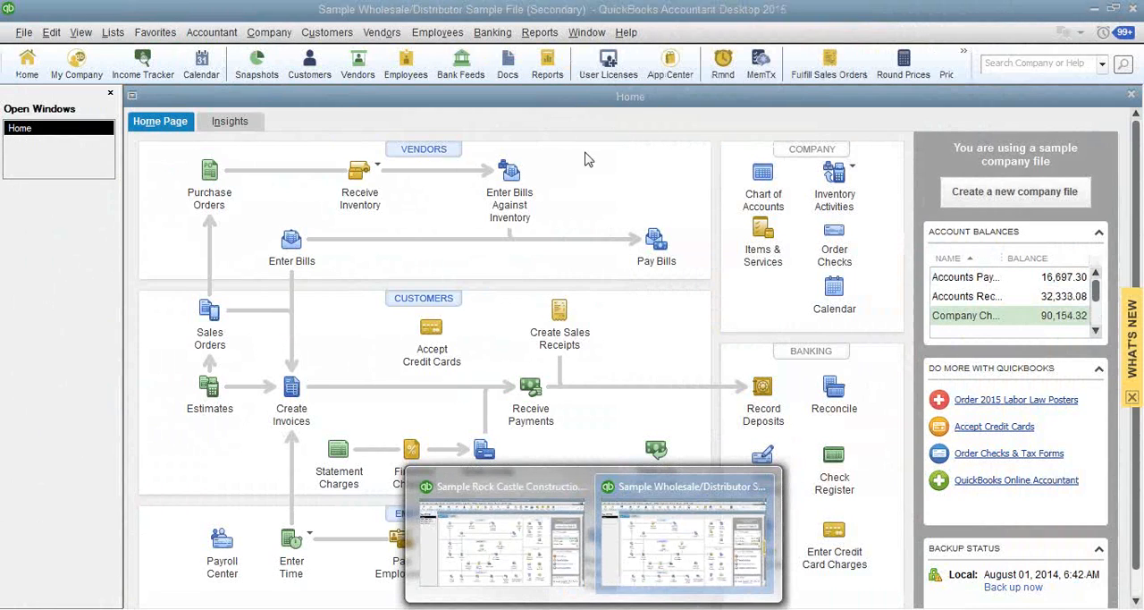
{"action": "left_click", "coordinate": [848, 178]}
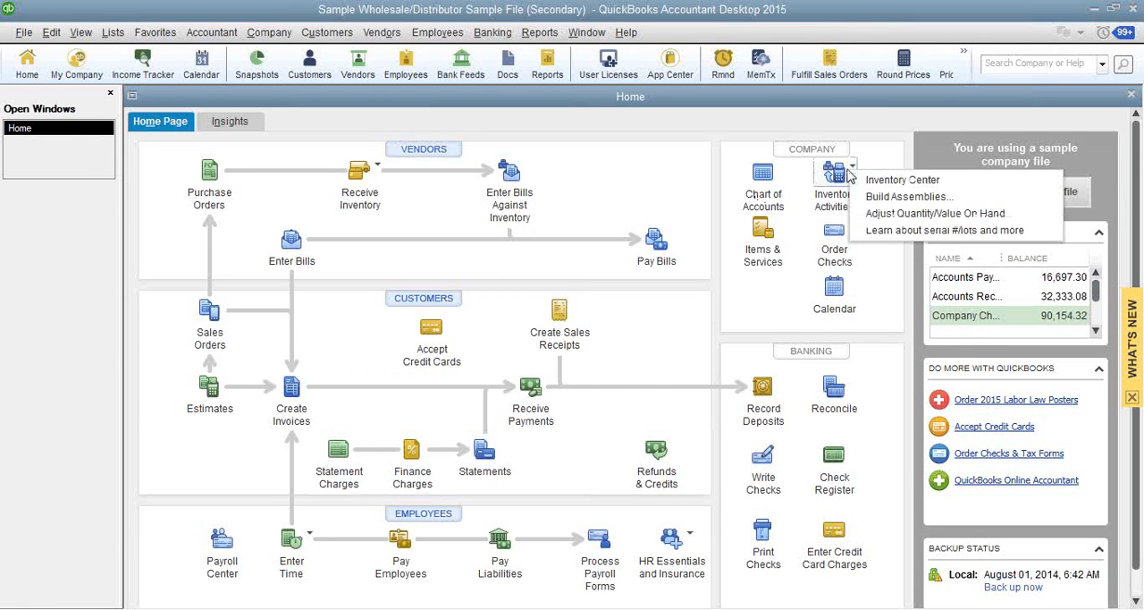
{"action": "left_click", "coordinate": [901, 180]}
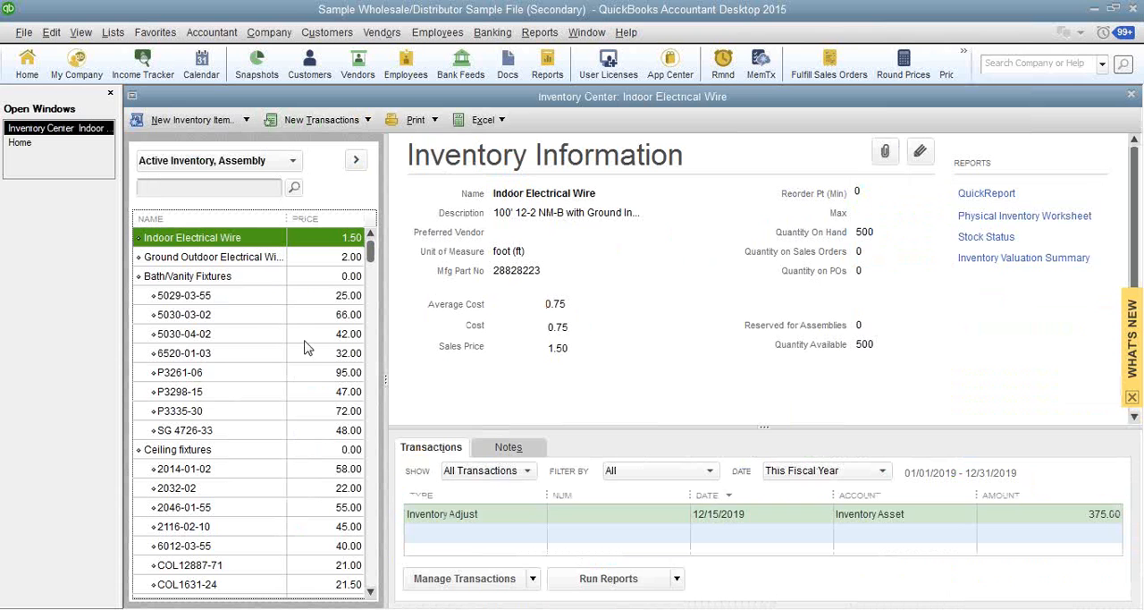
{"action": "left_click", "coordinate": [195, 336]}
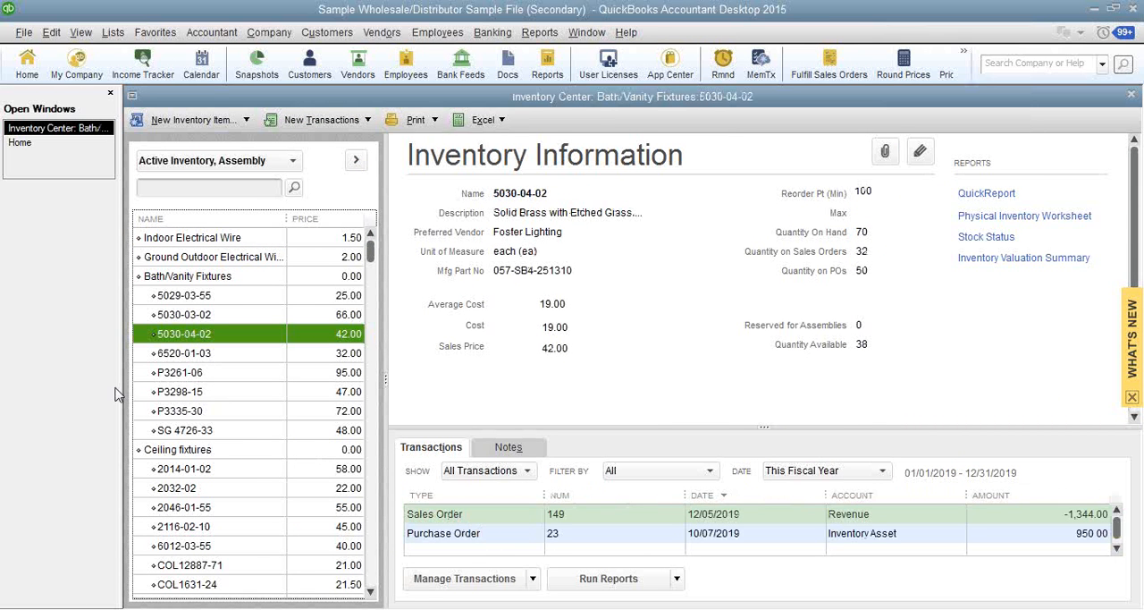
{"action": "left_click", "coordinate": [191, 376]}
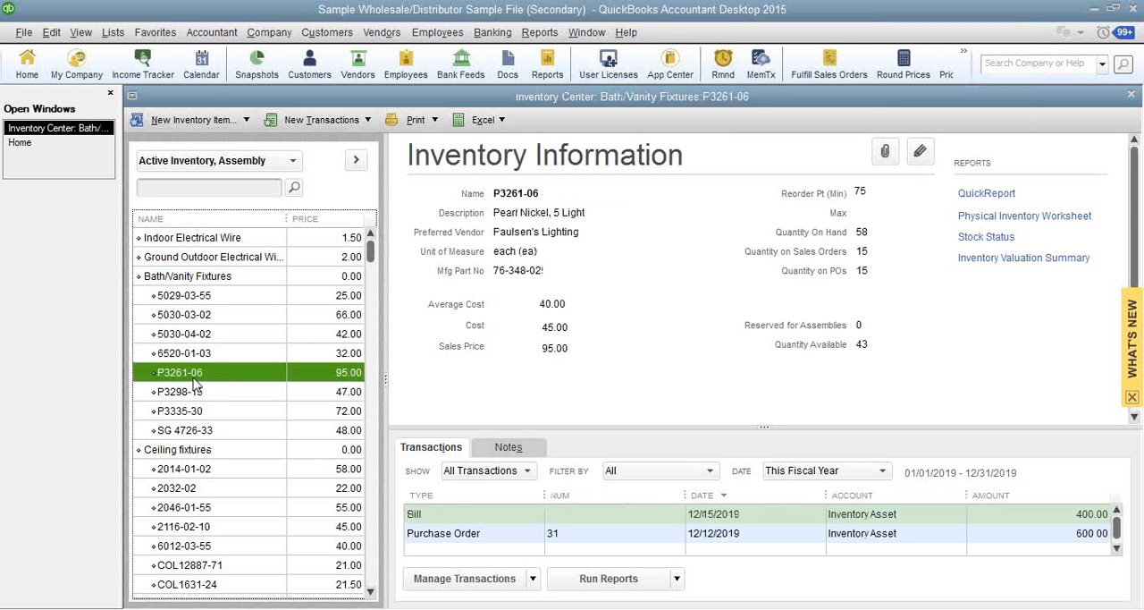
{"action": "left_click", "coordinate": [191, 489]}
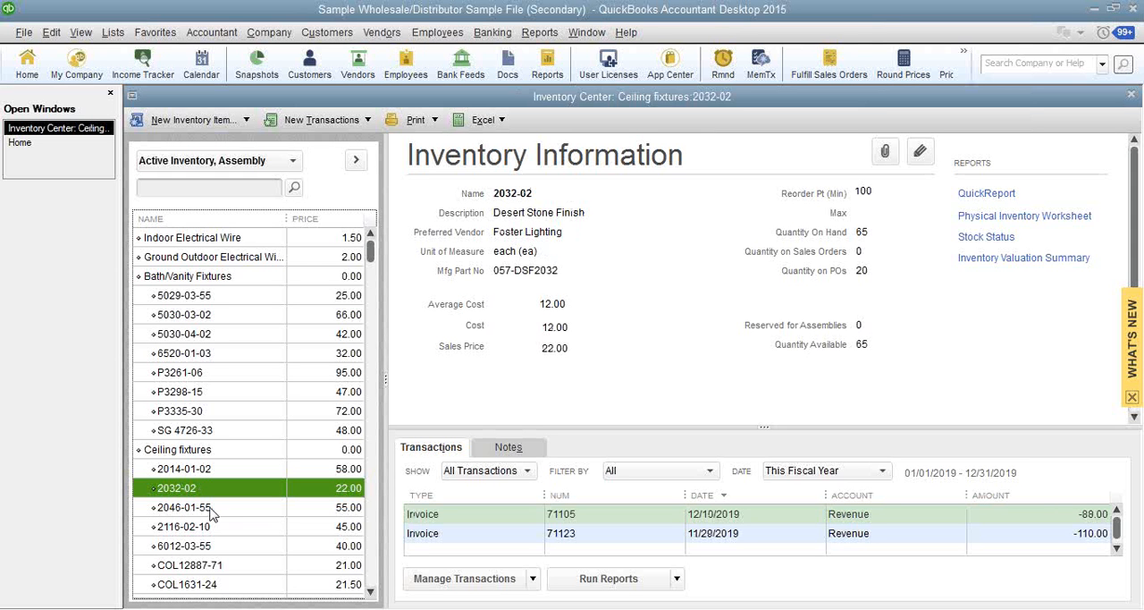
{"action": "left_click", "coordinate": [27, 63]}
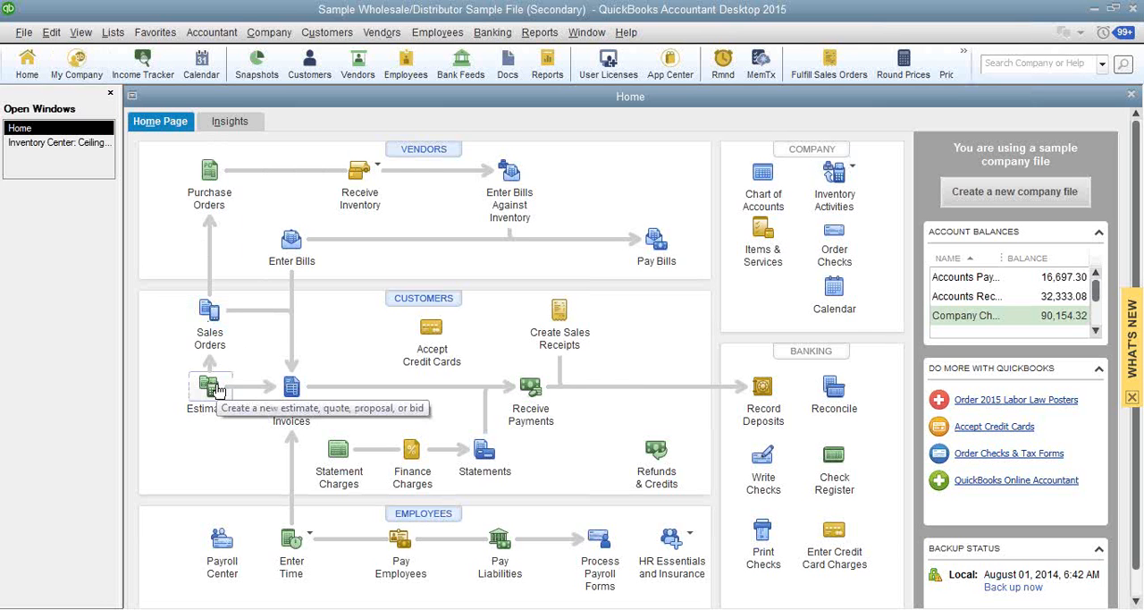
- Open the Inventory Center for the wholesale company and look through the inventory and assembly item list
{"action": "left_click", "coordinate": [844, 185]}
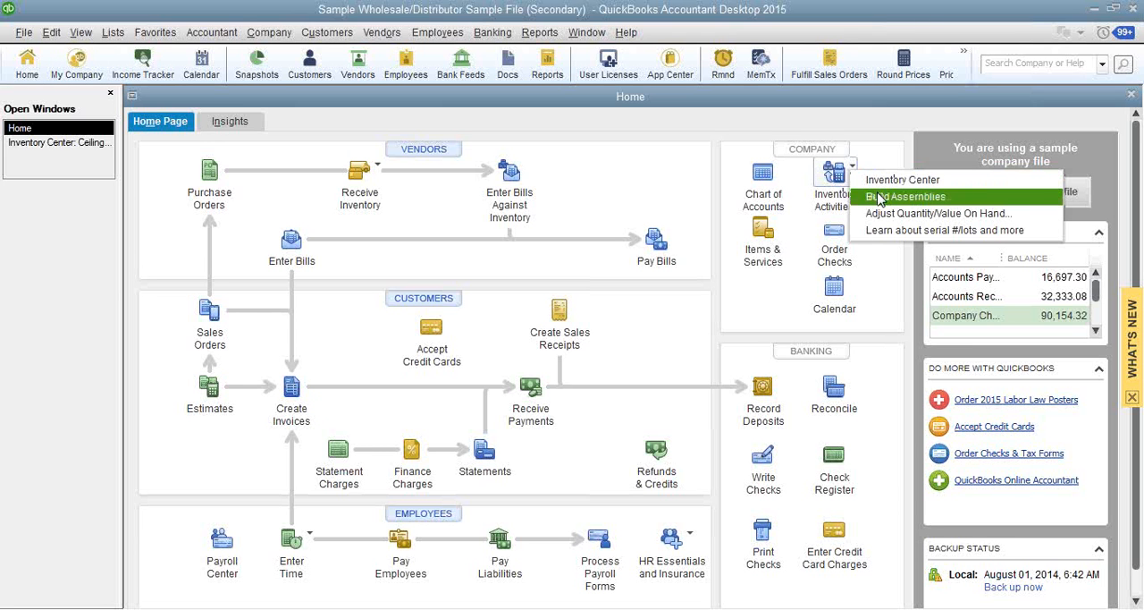
{"action": "left_click", "coordinate": [885, 180]}
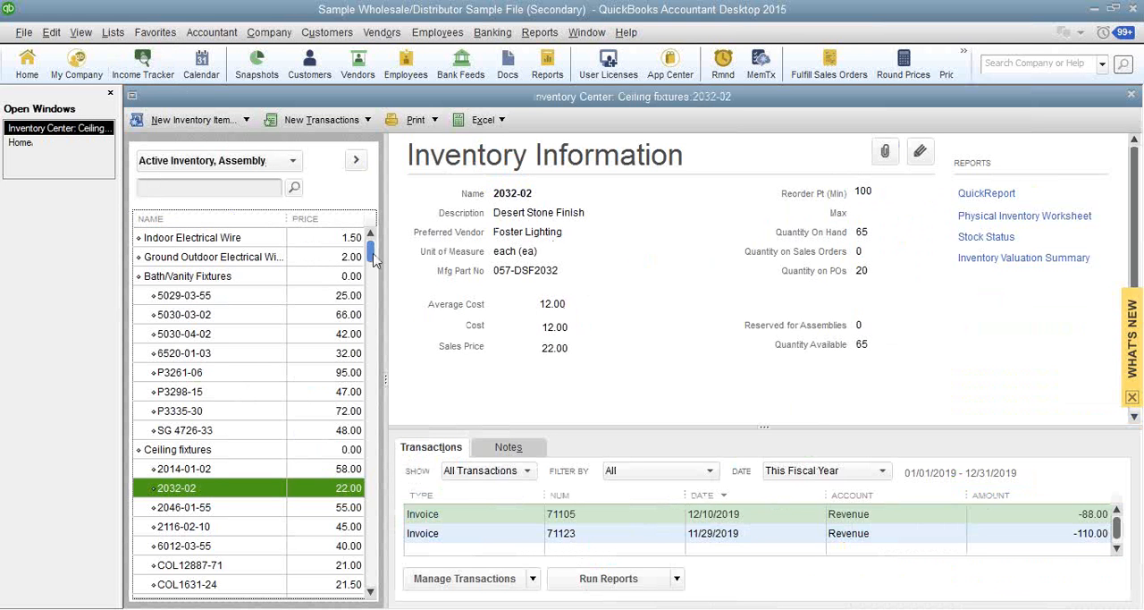
{"action": "left_click_drag", "start_coordinate": [374, 258], "coordinate": [377, 230]}
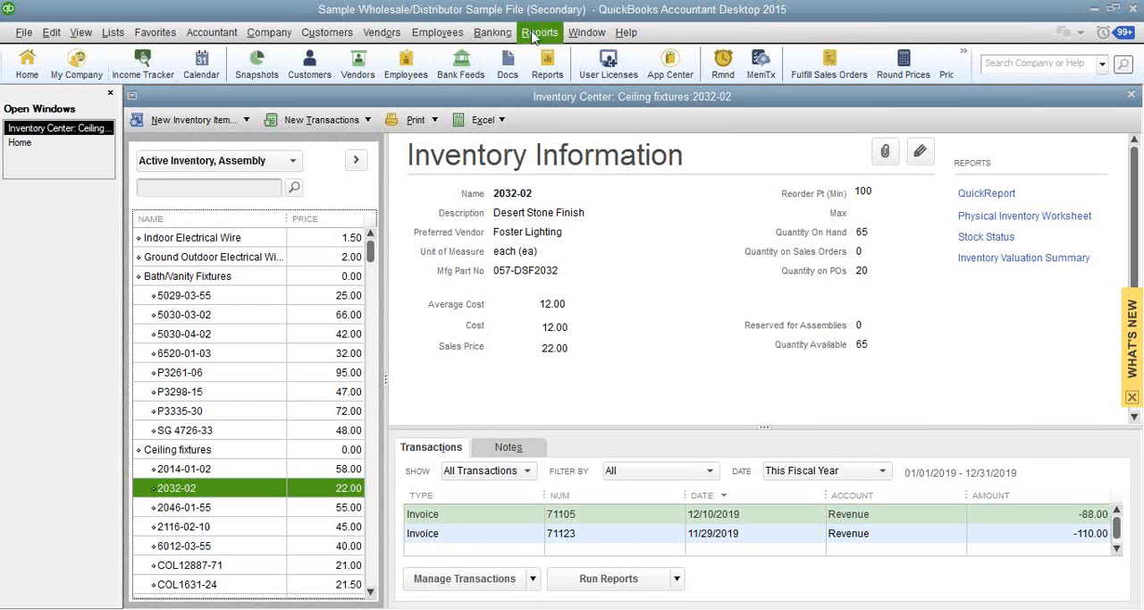
- Return to the home page, open a Build Assemblies form and check the available assembly items
{"action": "left_click", "coordinate": [19, 142]}
{"action": "left_click", "coordinate": [837, 175]}
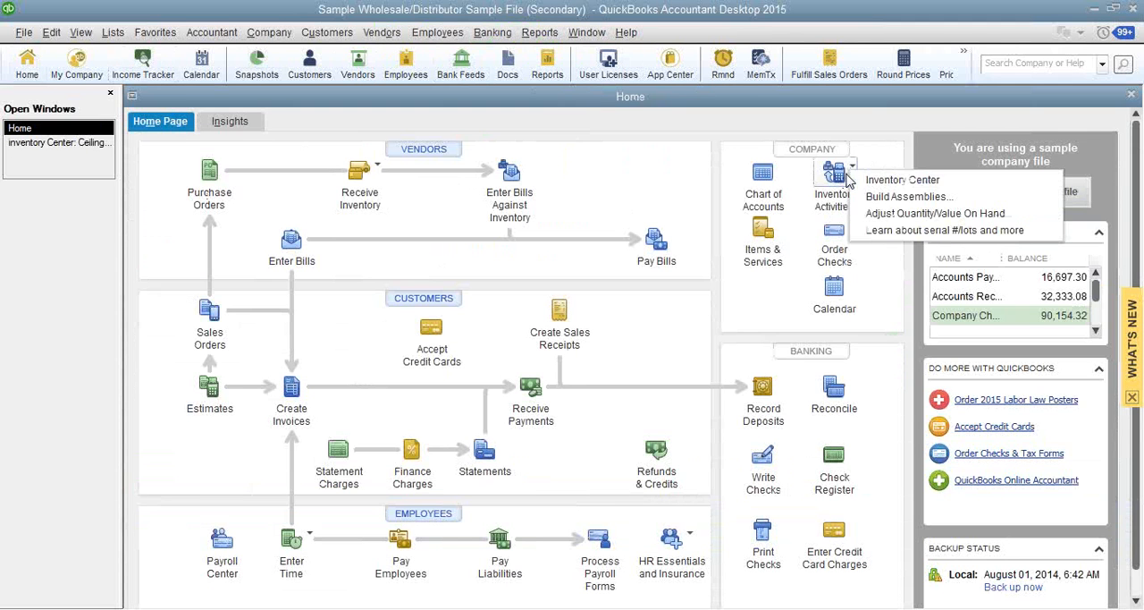
{"action": "left_click", "coordinate": [905, 196]}
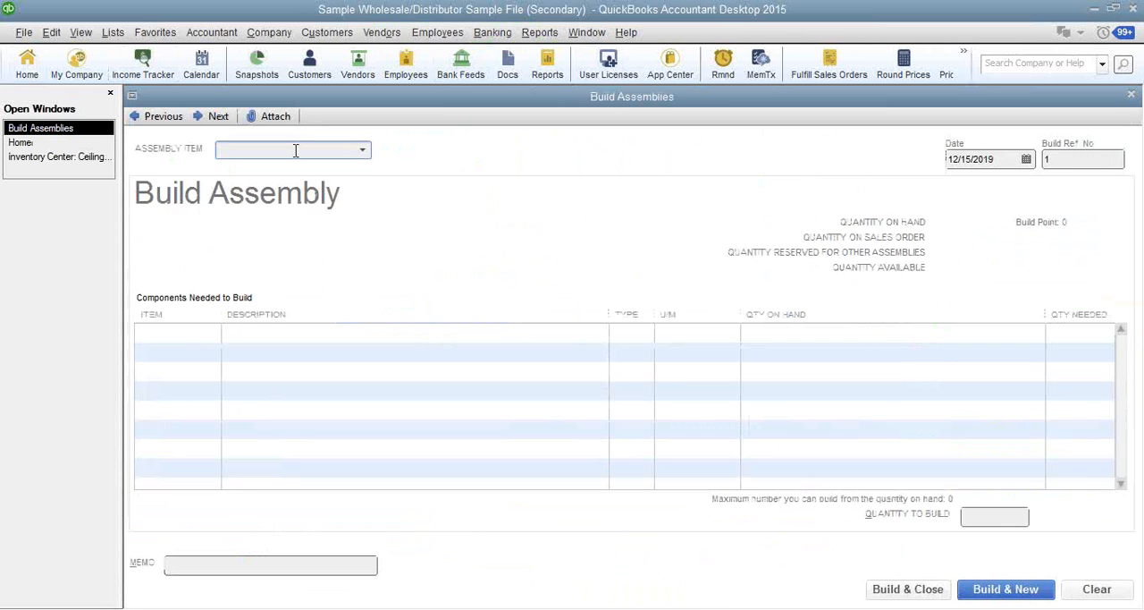
{"action": "left_click", "coordinate": [365, 151]}
{"action": "left_click", "coordinate": [239, 269]}
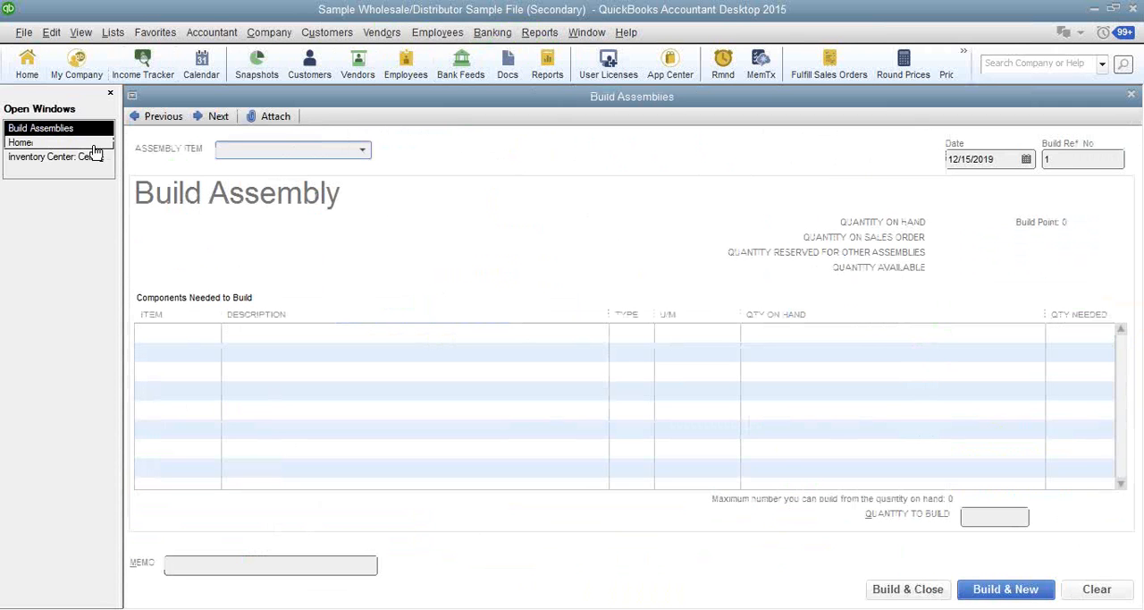
- Switch to the Sample Rock Castle Construction company file and return to its home page
{"action": "mouse_move", "coordinate": [608, 607]}
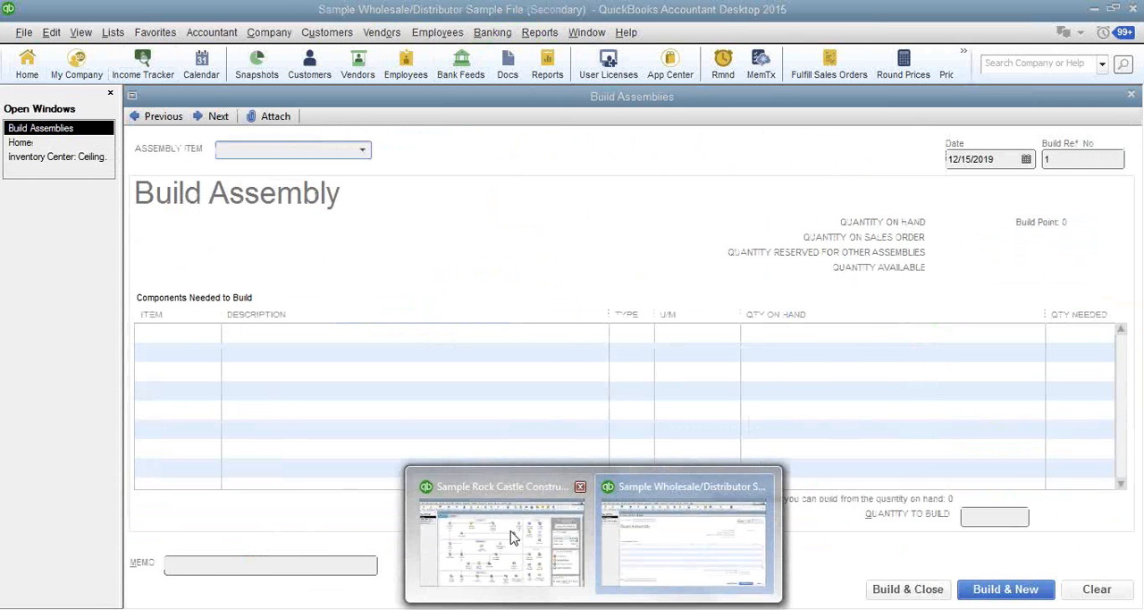
{"action": "left_click", "coordinate": [487, 487]}
{"action": "left_click", "coordinate": [840, 173]}
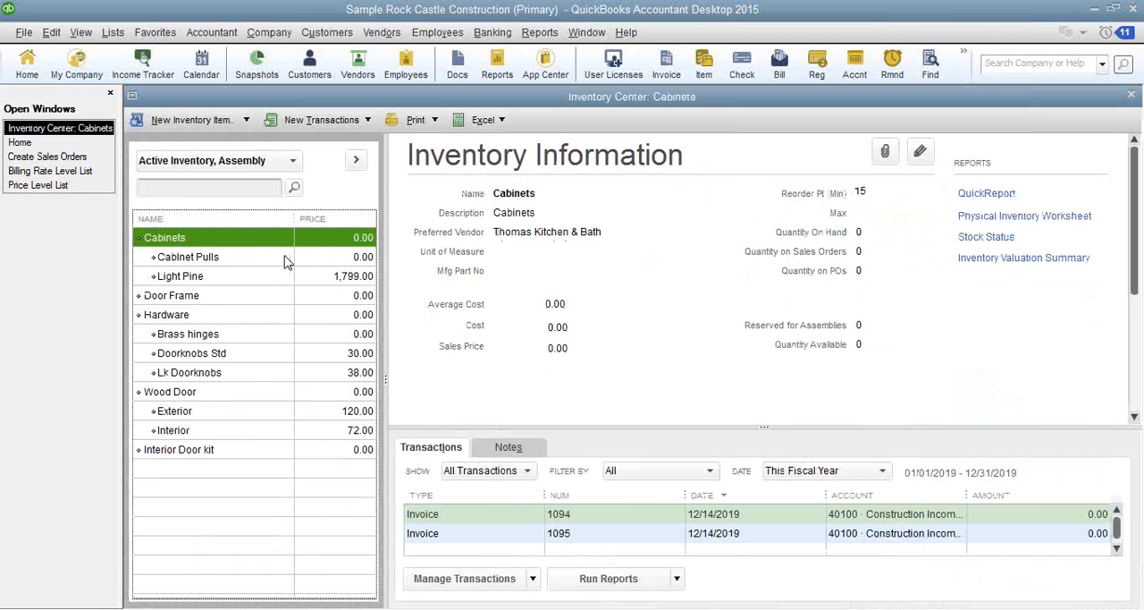
{"action": "left_click", "coordinate": [18, 142]}
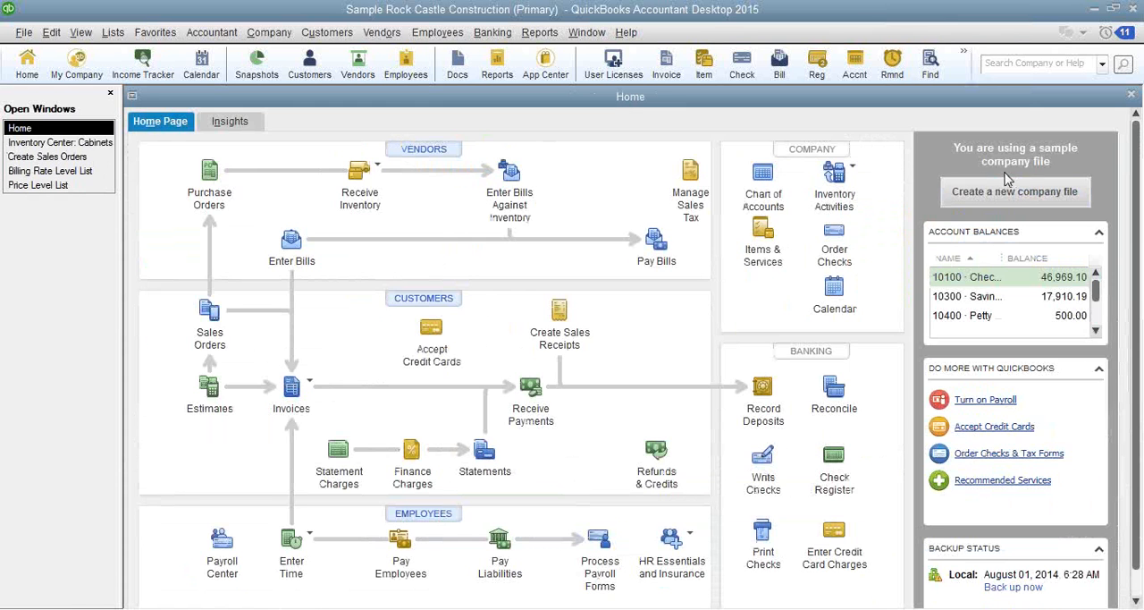
- Open a Build Assemblies form for the Interior Door kit, review its required components, and close the form
{"action": "left_click", "coordinate": [849, 169]}
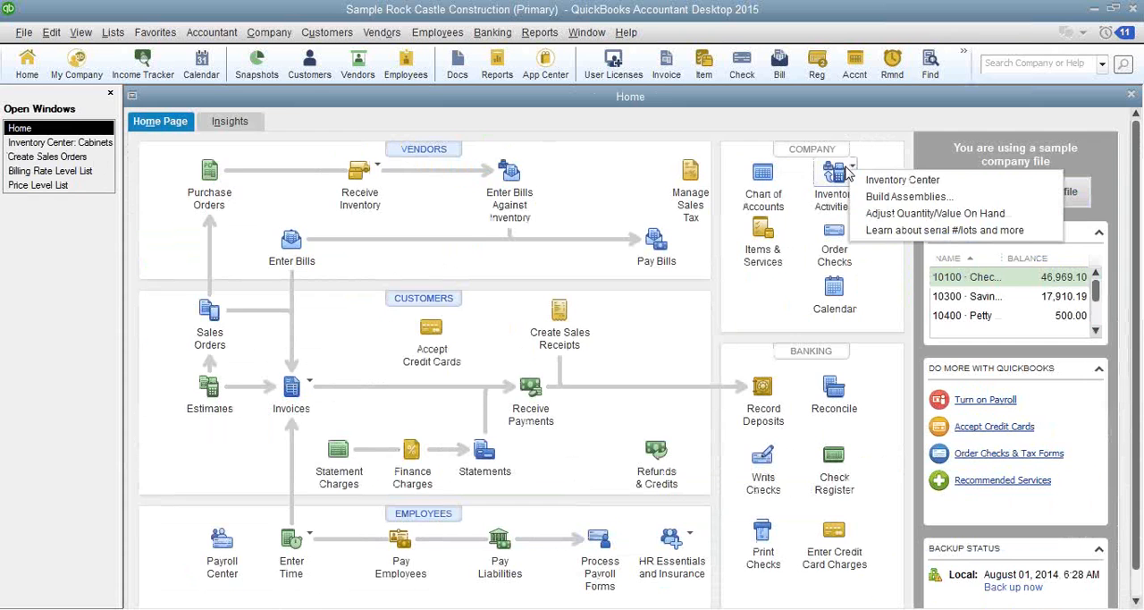
{"action": "left_click", "coordinate": [874, 197]}
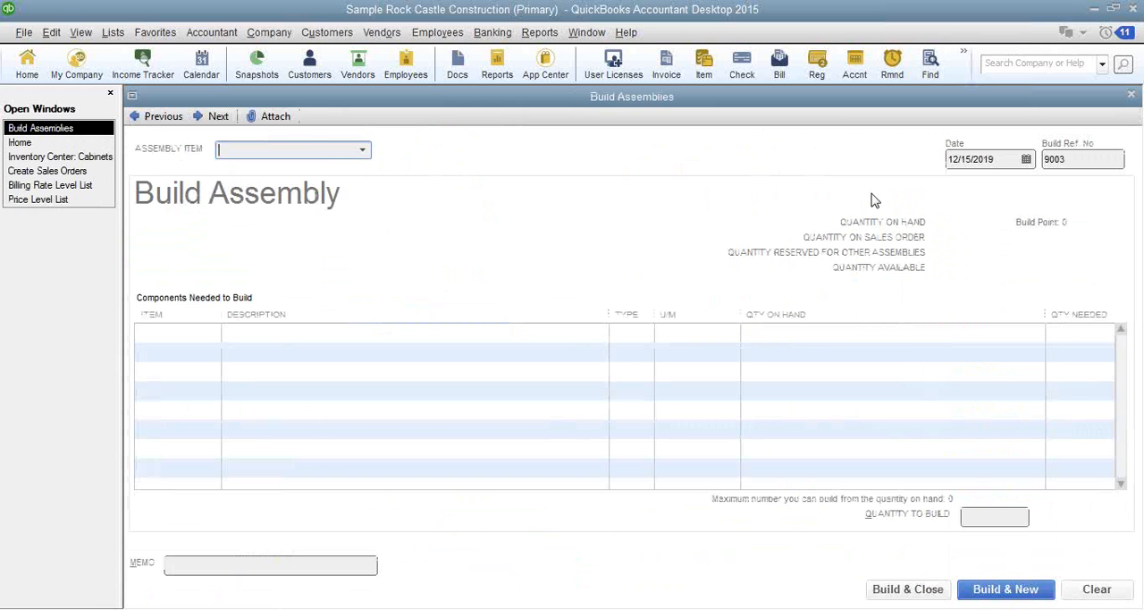
{"action": "left_click", "coordinate": [362, 149]}
{"action": "left_click", "coordinate": [347, 215]}
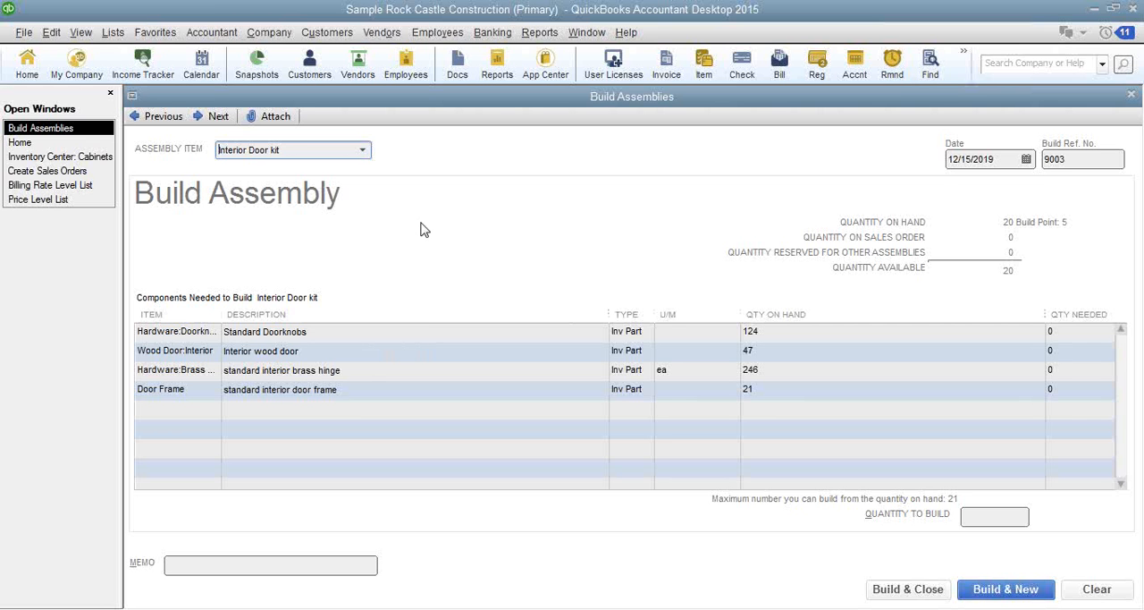
{"action": "key", "text": "Escape"}
{"action": "left_click", "coordinate": [592, 211]}
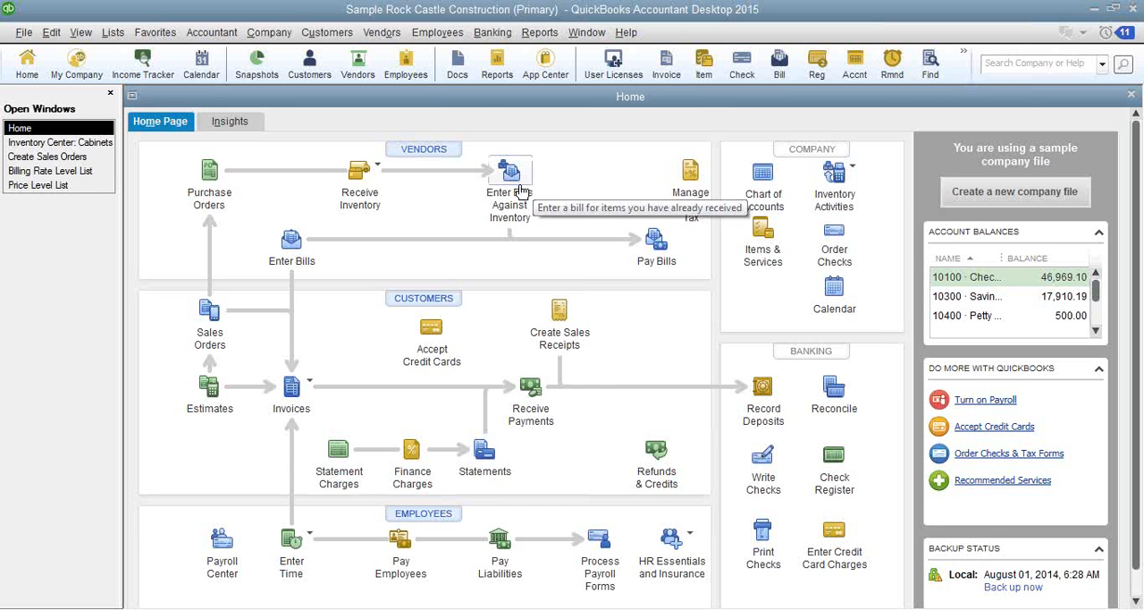
- Run the contractor report Billed/Unbilled Hours by Person and Job, review it, and close it
{"action": "left_click", "coordinate": [540, 34]}
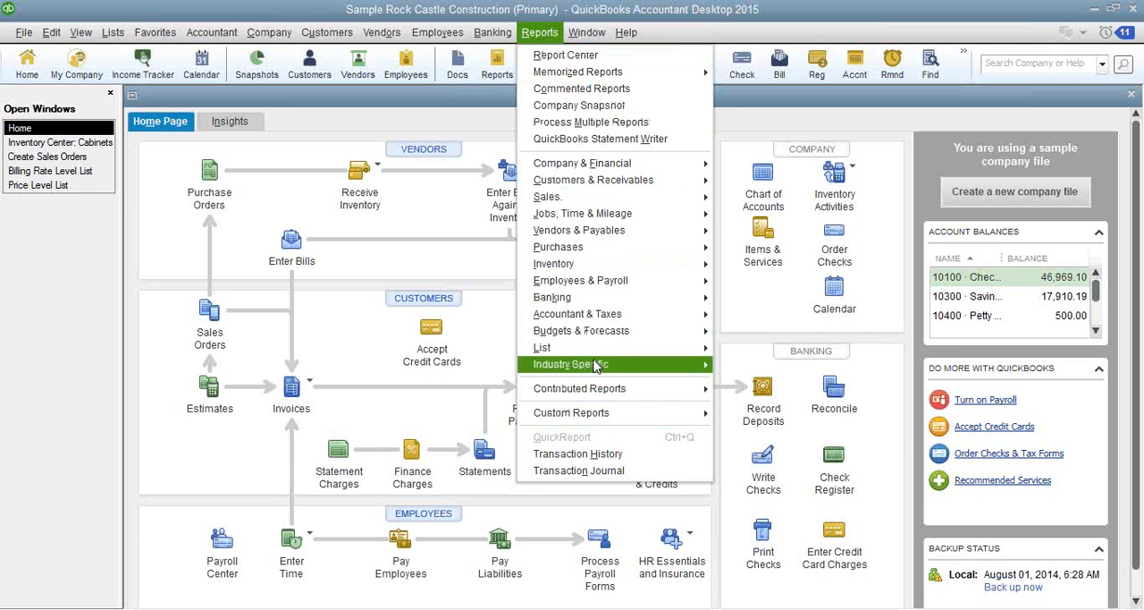
{"action": "mouse_move", "coordinate": [593, 366]}
{"action": "mouse_move", "coordinate": [807, 373]}
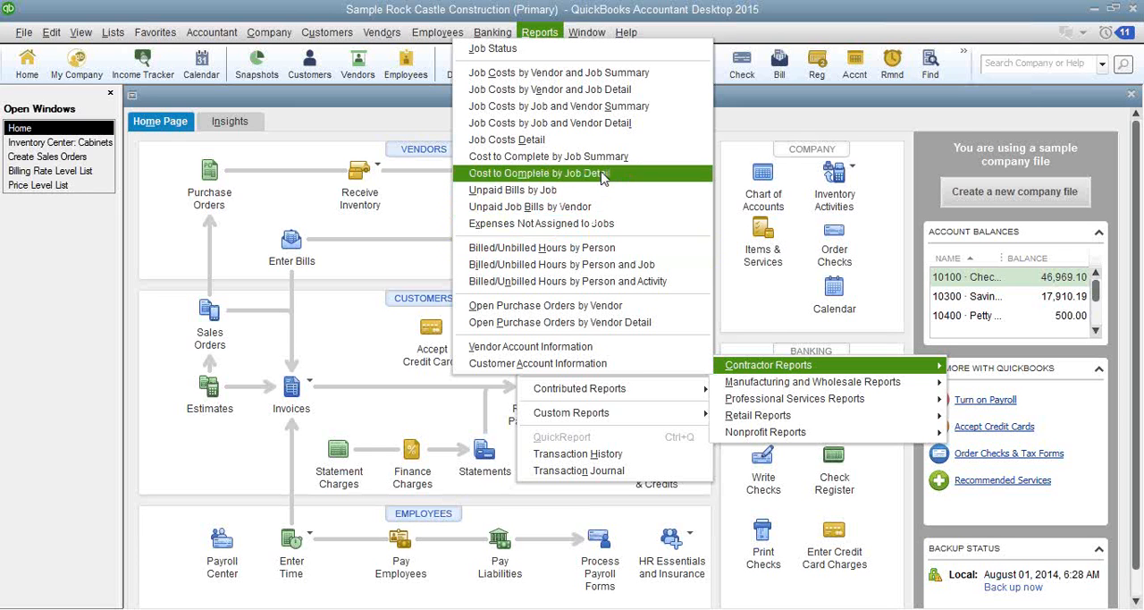
{"action": "left_click", "coordinate": [608, 264]}
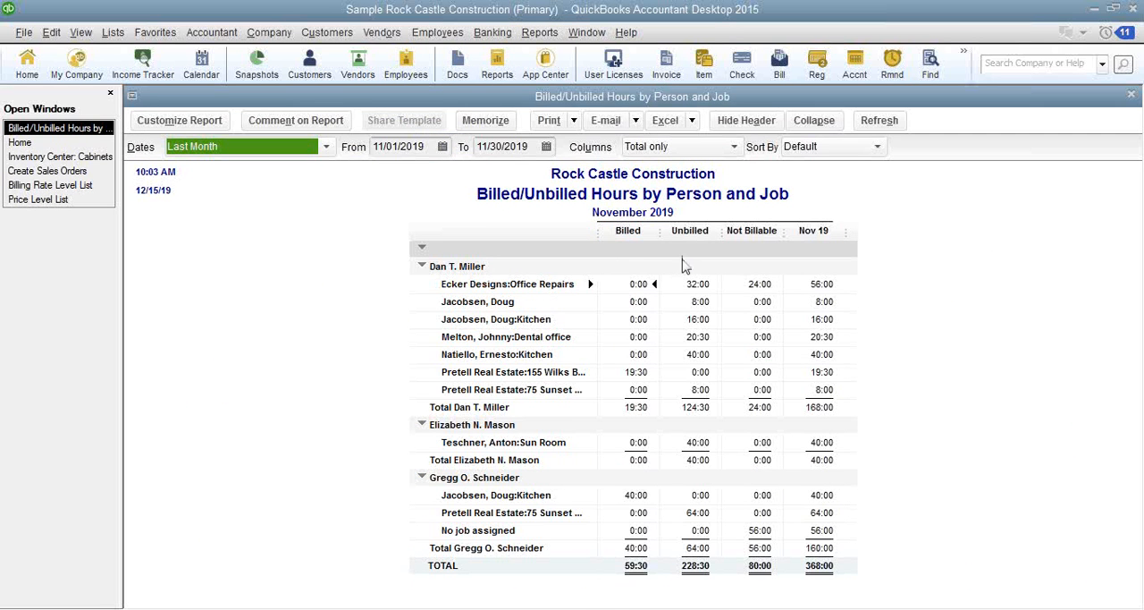
{"action": "key", "text": "Escape"}
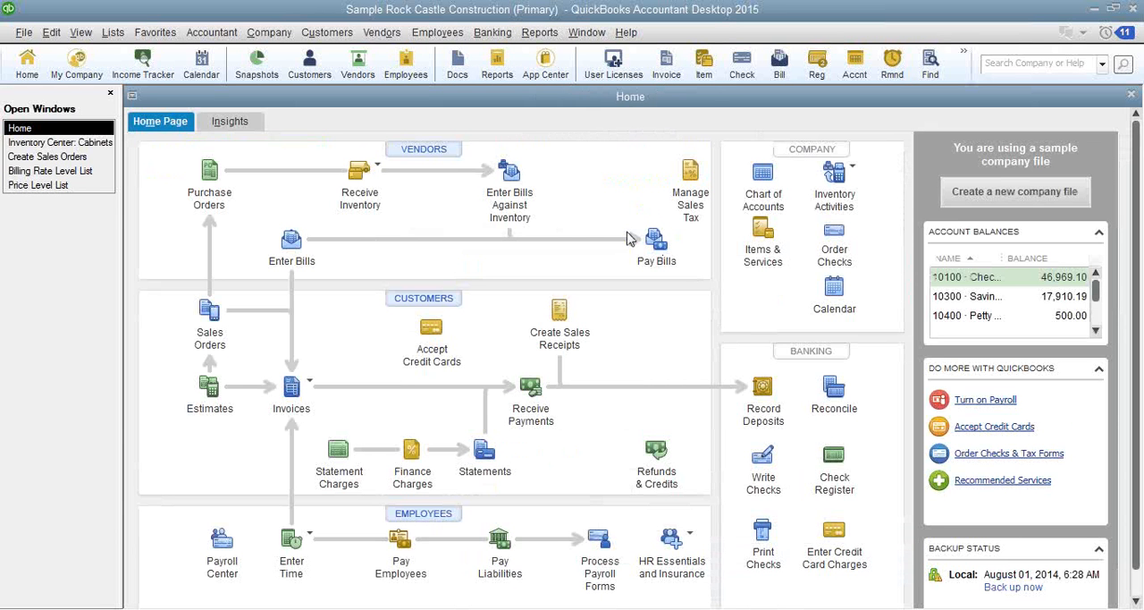
- Review which industry-specific Manufacturing and Wholesale reports are available without running one
{"action": "left_click", "coordinate": [540, 32]}
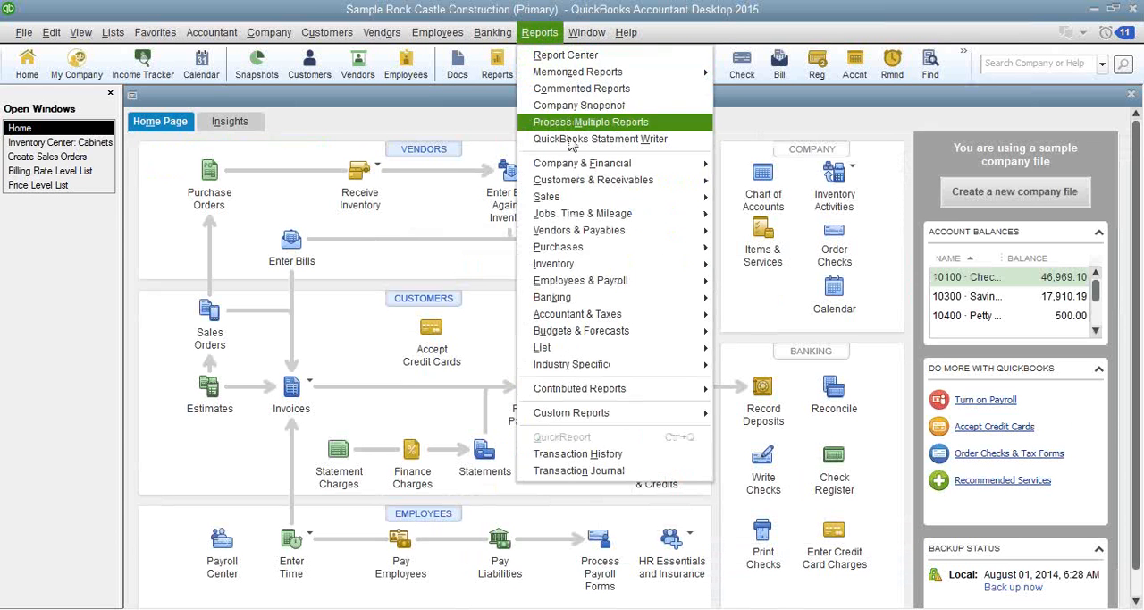
{"action": "mouse_move", "coordinate": [641, 372]}
{"action": "mouse_move", "coordinate": [798, 386]}
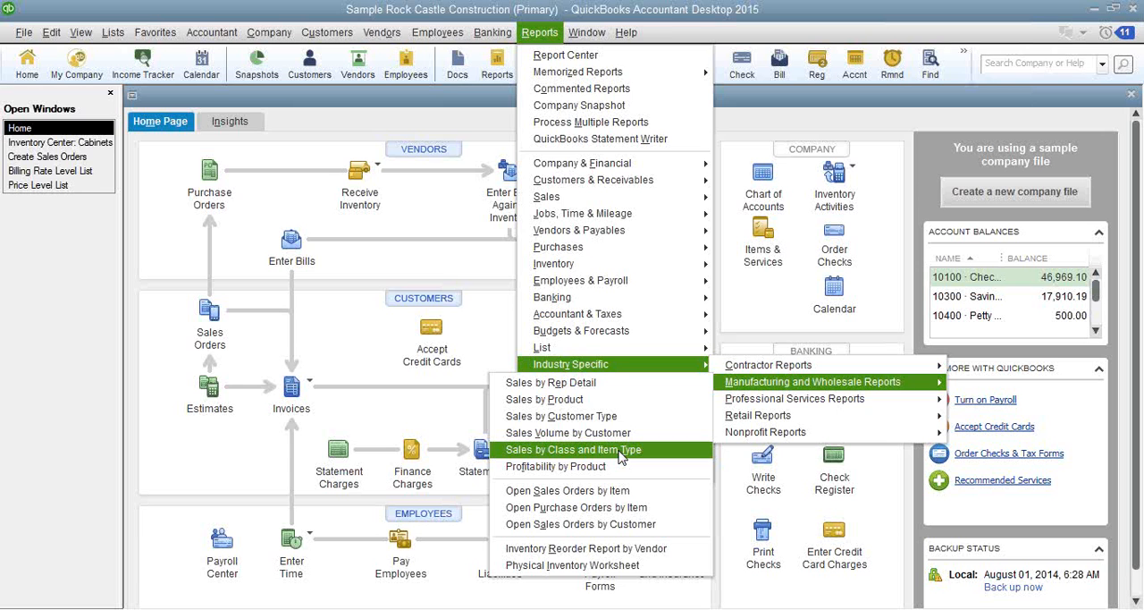
{"action": "left_click", "coordinate": [21, 336]}
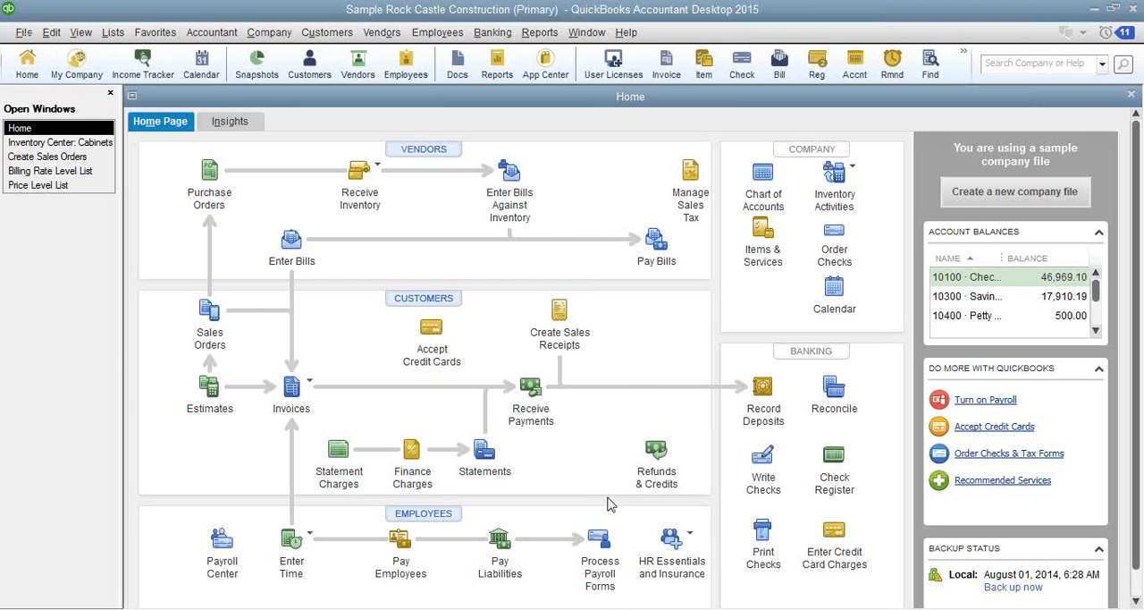
- Close the secondary Sample Wholesale/Distributor company file and toggle QuickBooks to the Premier Contractor Edition
{"action": "left_click", "coordinate": [594, 609]}
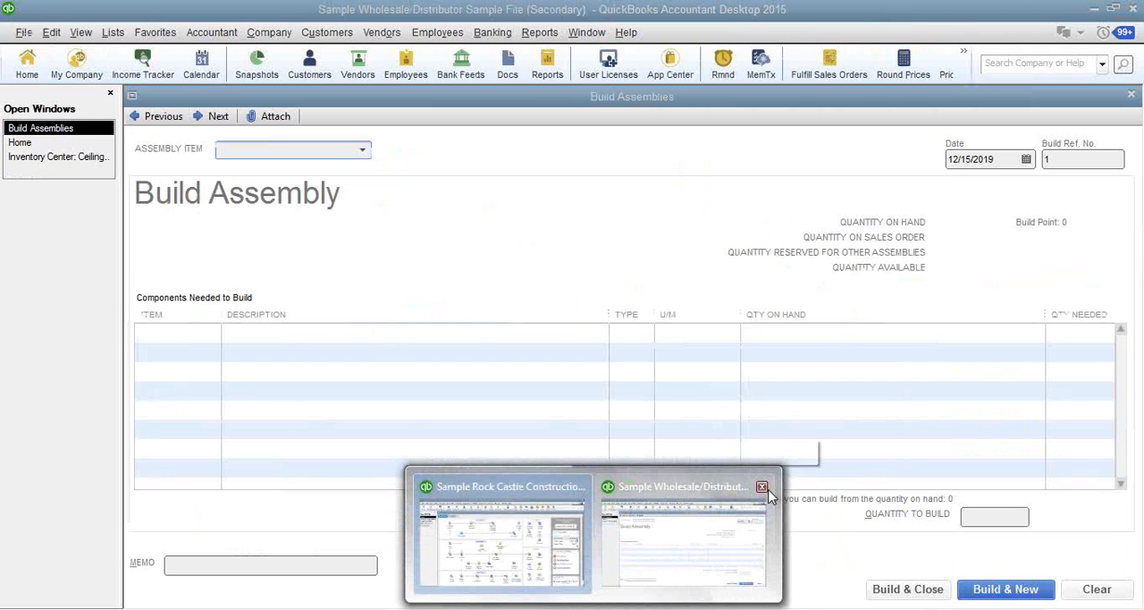
{"action": "left_click", "coordinate": [762, 488]}
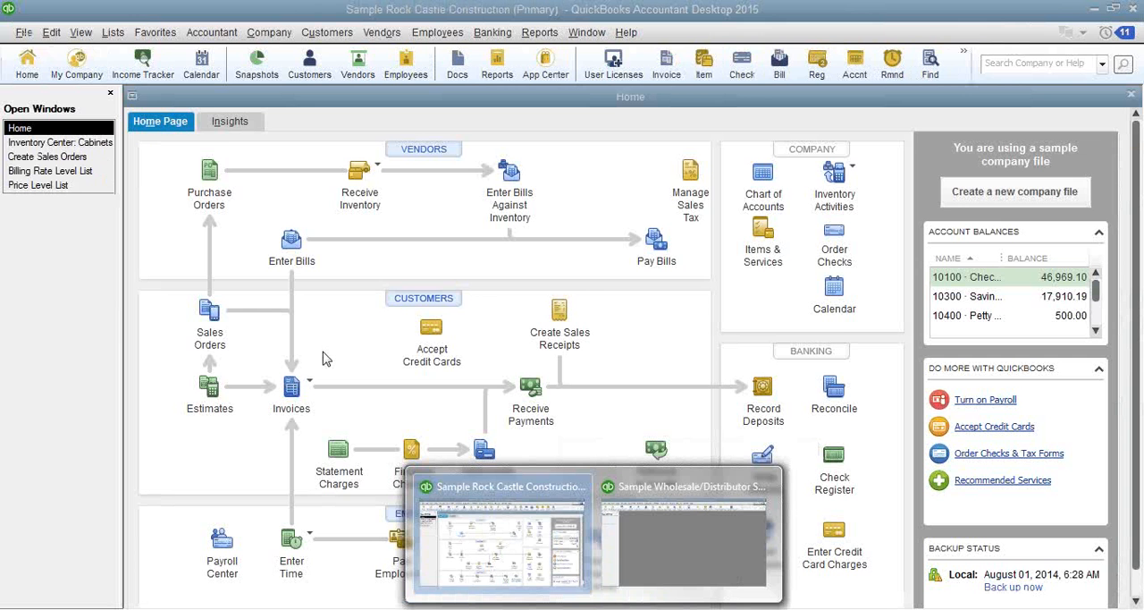
{"action": "left_click", "coordinate": [22, 38]}
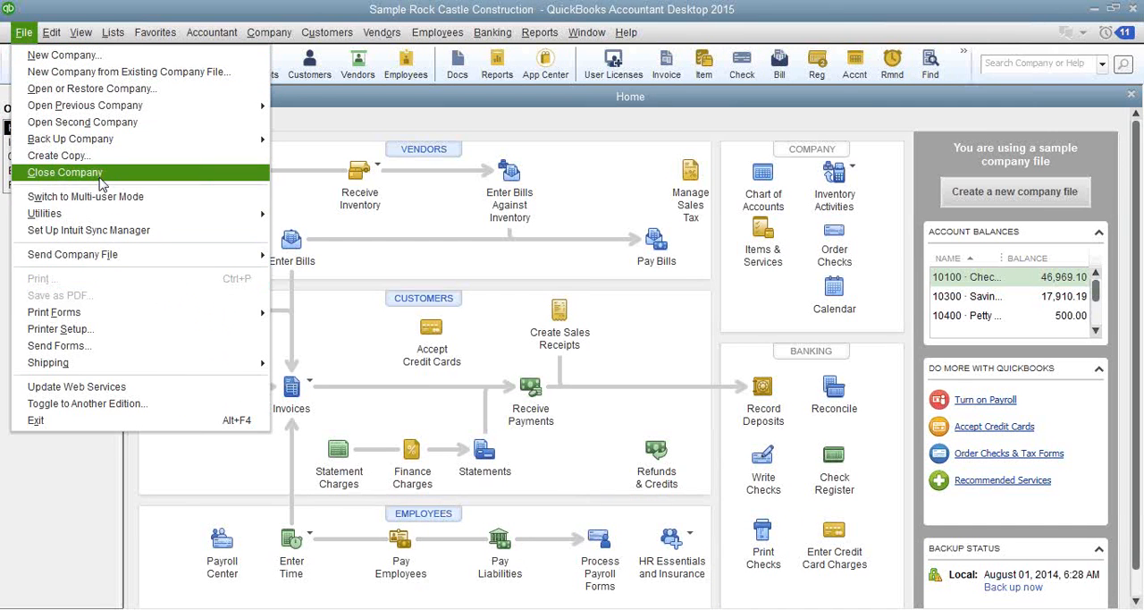
{"action": "left_click", "coordinate": [115, 403]}
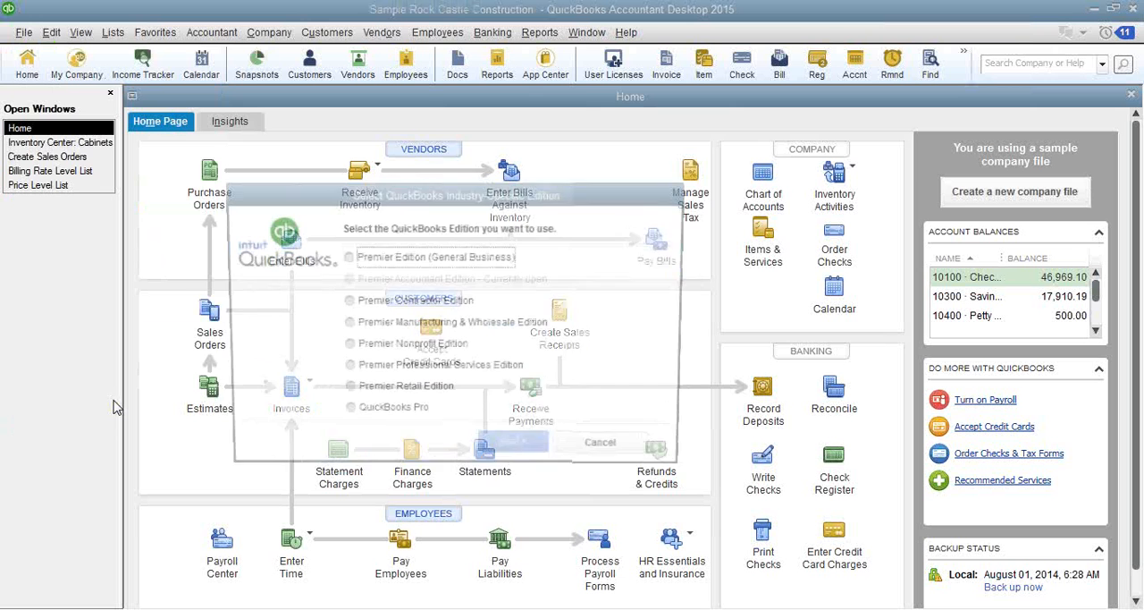
{"action": "left_click", "coordinate": [416, 308]}
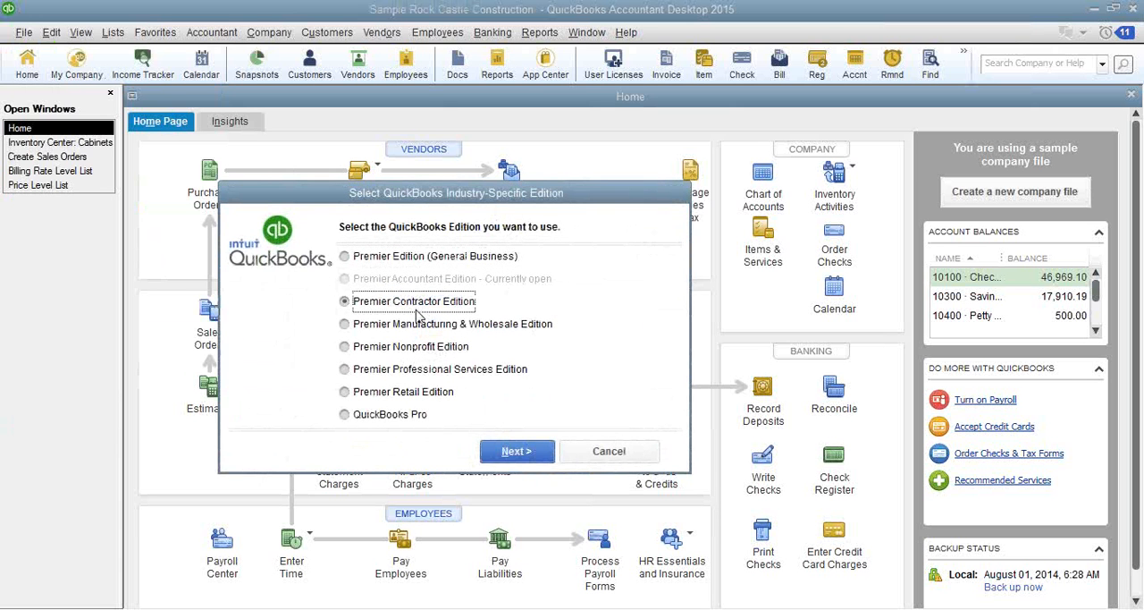
{"action": "left_click", "coordinate": [523, 455]}
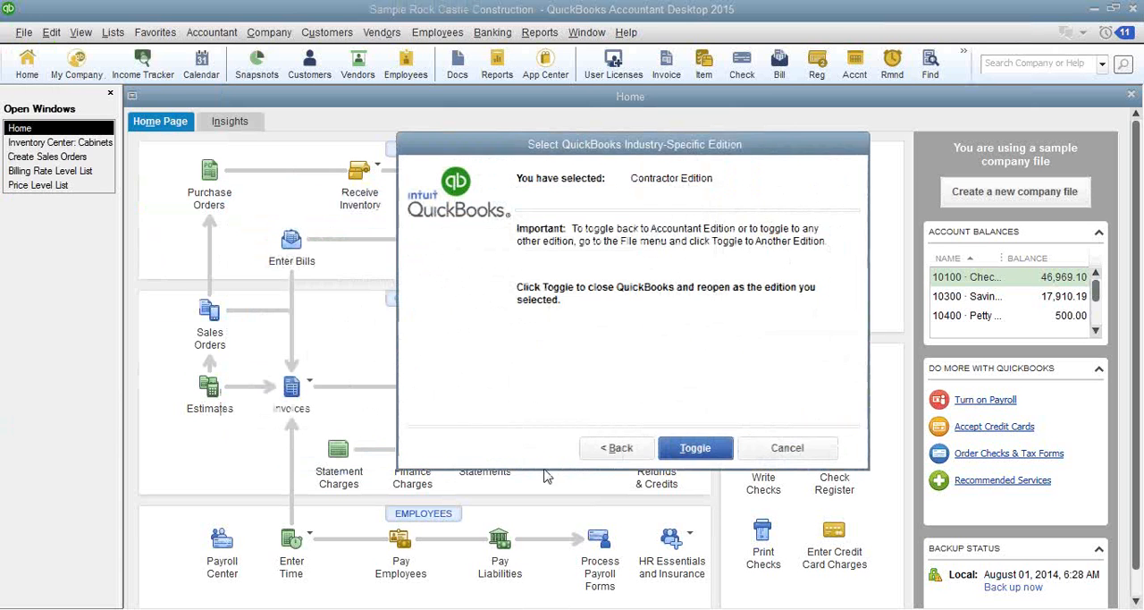
{"action": "left_click", "coordinate": [704, 447]}
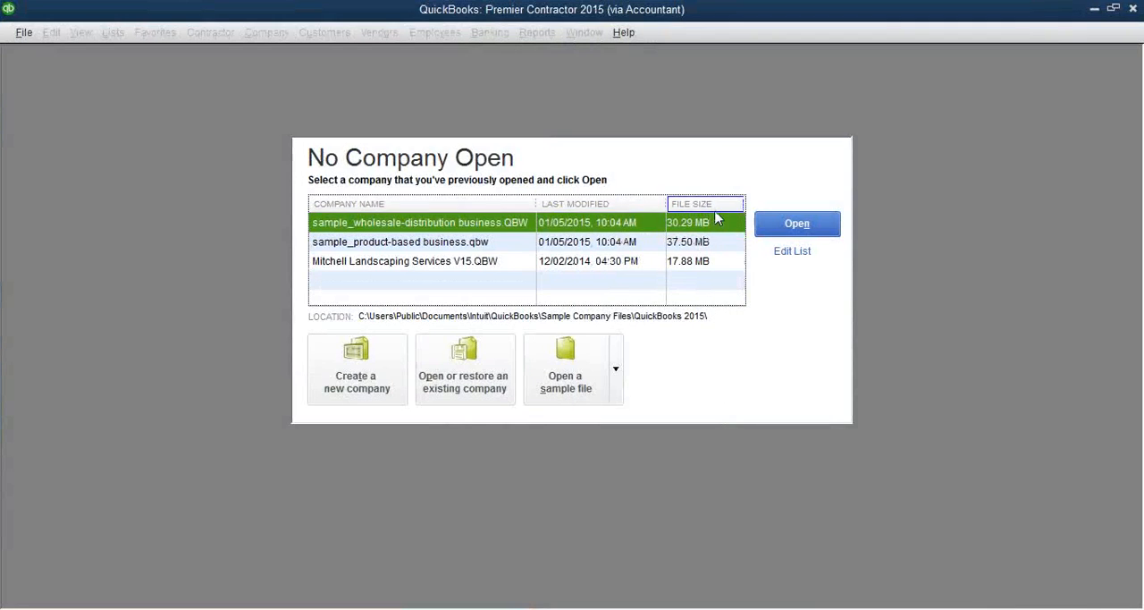
- Open sample_product-based business.qbw and dismiss the sample file notice and the welcome overlay
{"action": "double_click", "coordinate": [563, 242]}
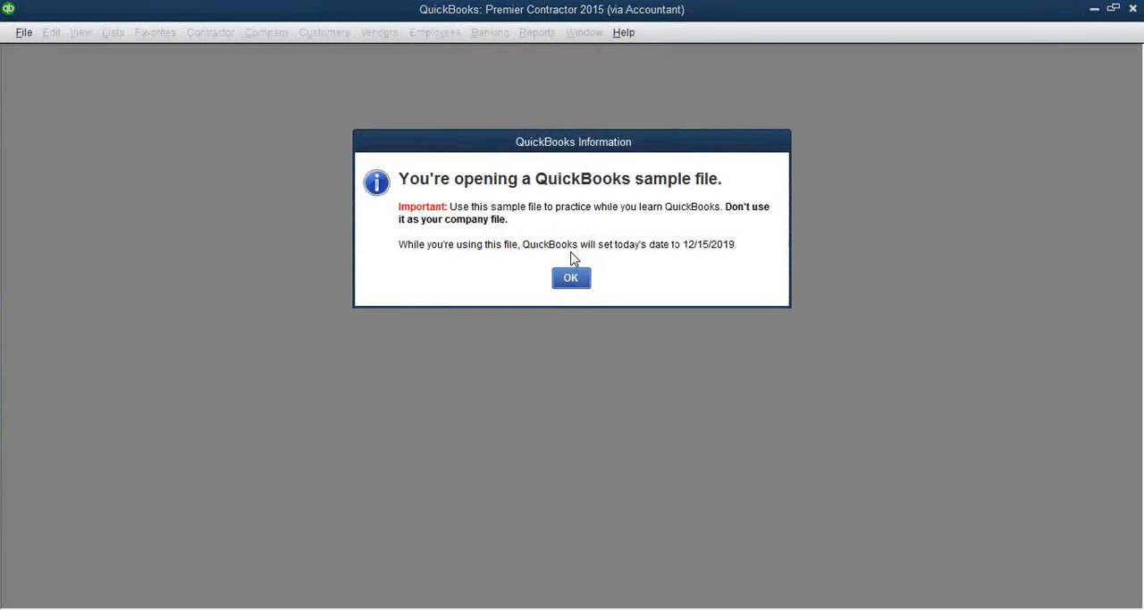
{"action": "left_click", "coordinate": [570, 275]}
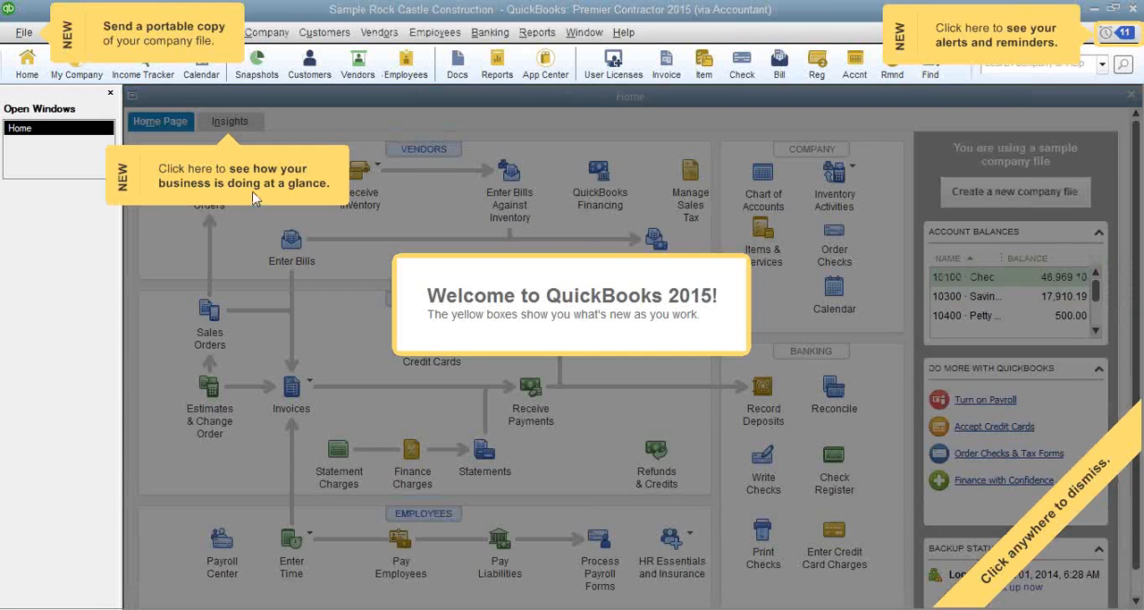
{"action": "left_click", "coordinate": [811, 16]}
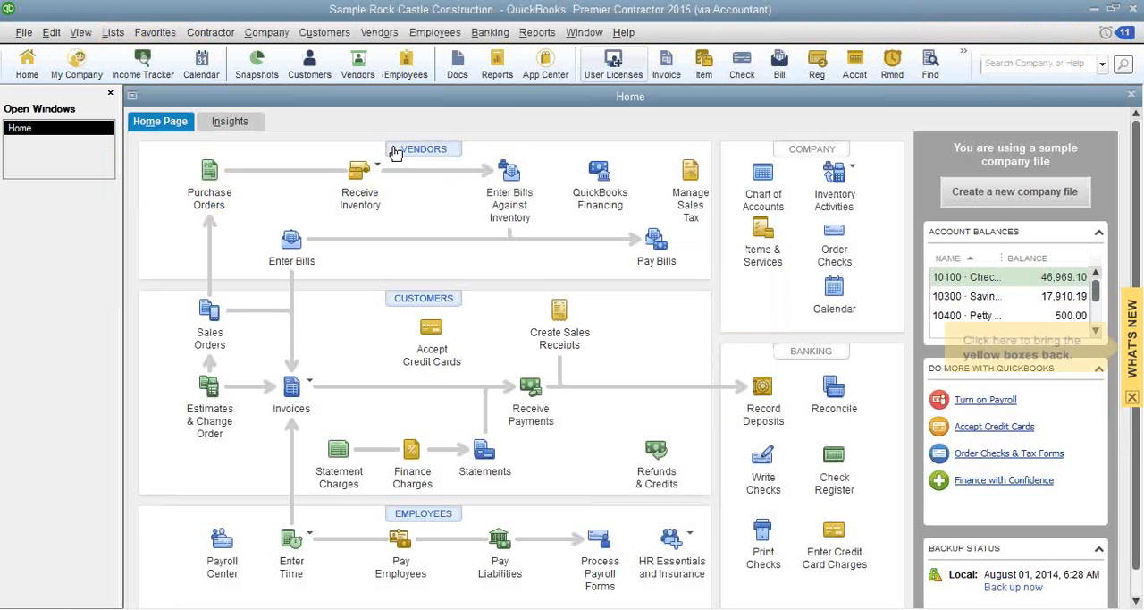
- Open vendor A Cheung Limited's record from the Vendor Center and view its additional info, including liability and workers' comp expiration fields
{"action": "left_click", "coordinate": [379, 32]}
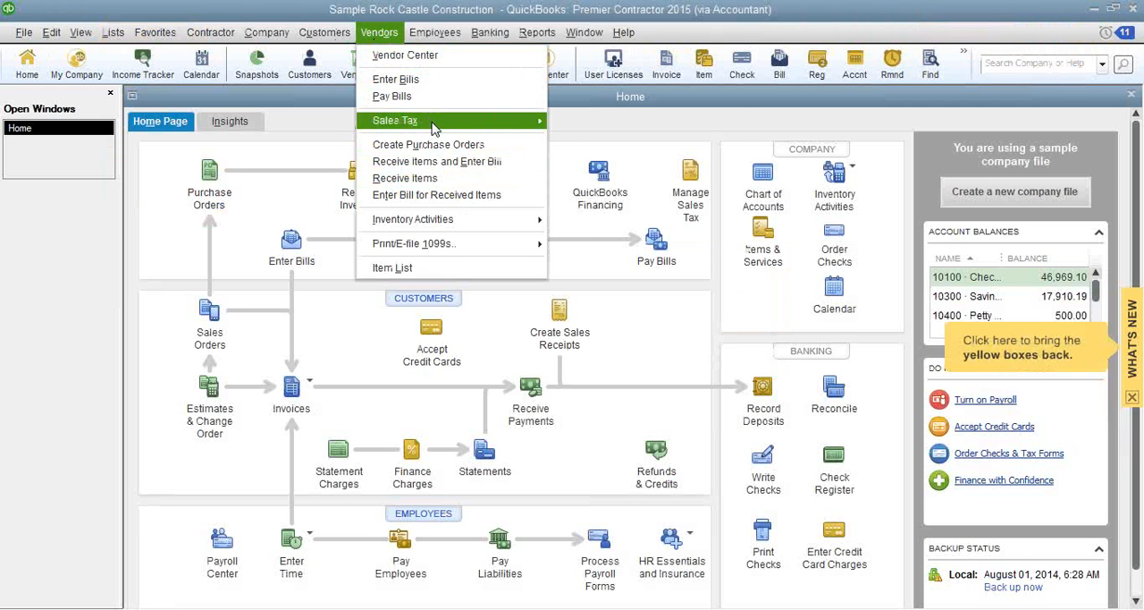
{"action": "left_click", "coordinate": [418, 54]}
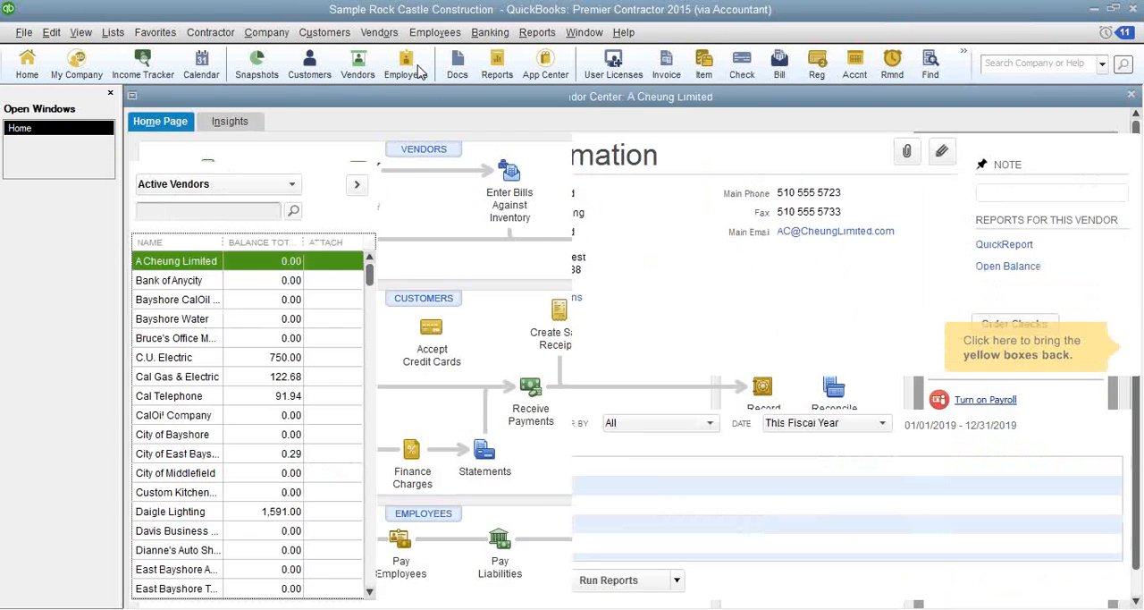
{"action": "left_click", "coordinate": [284, 285]}
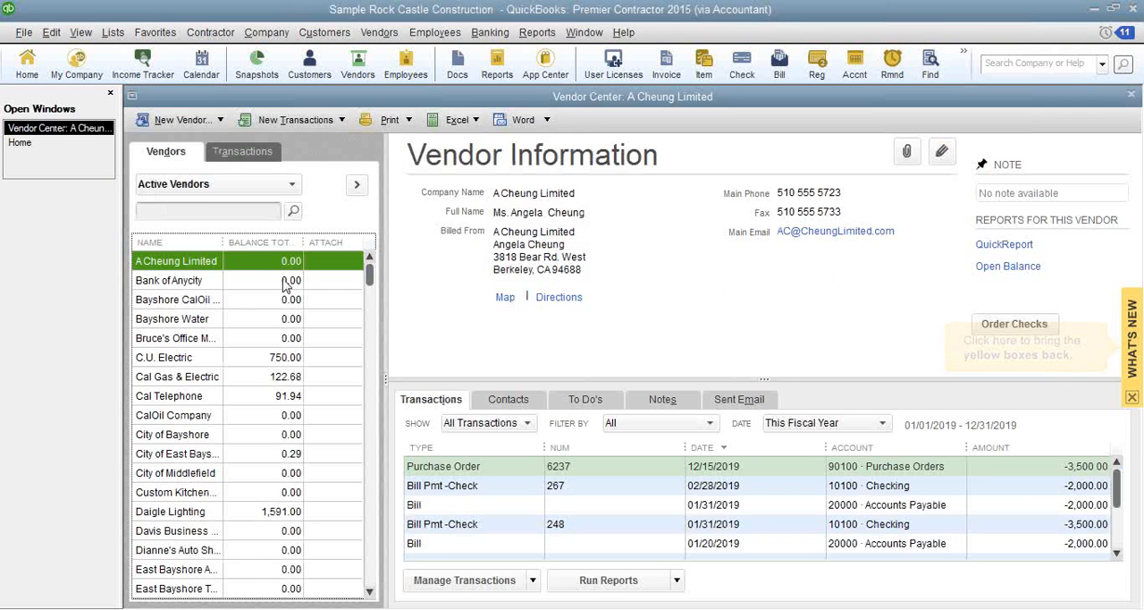
{"action": "left_click", "coordinate": [941, 152]}
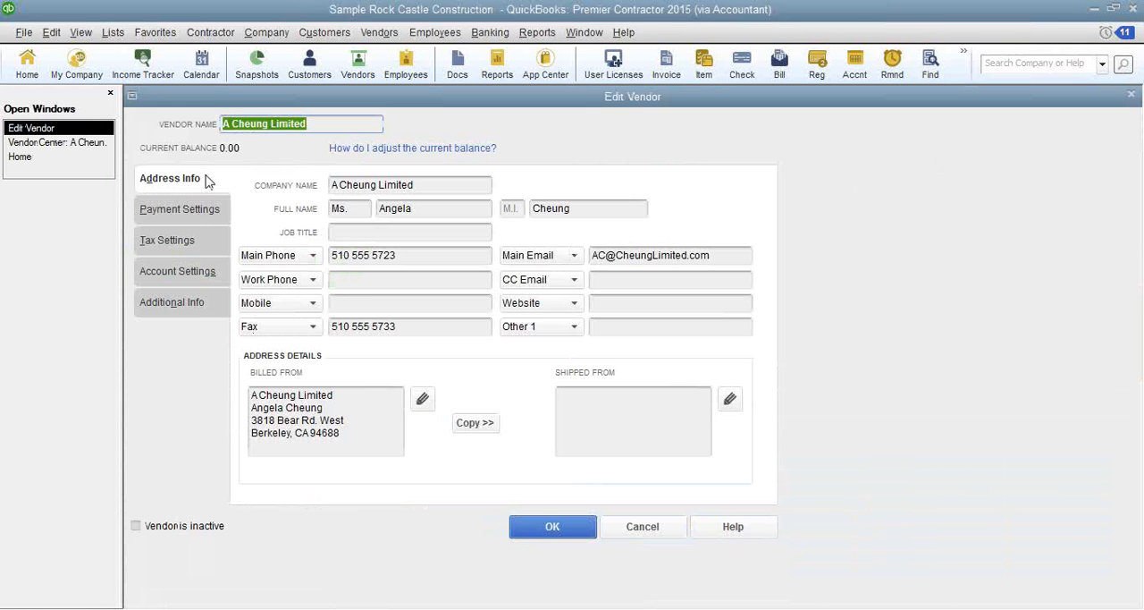
{"action": "left_click", "coordinate": [197, 305]}
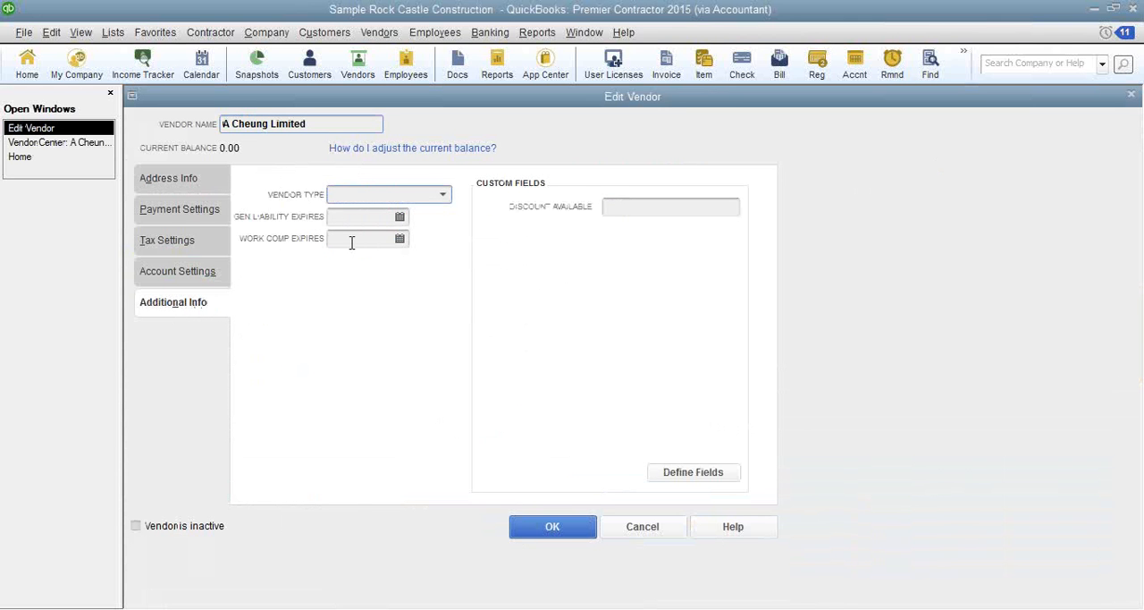
- Cancel out of the vendor record and view the Job Costing Center's job profitability, highlights and report list
{"action": "left_click", "coordinate": [653, 527]}
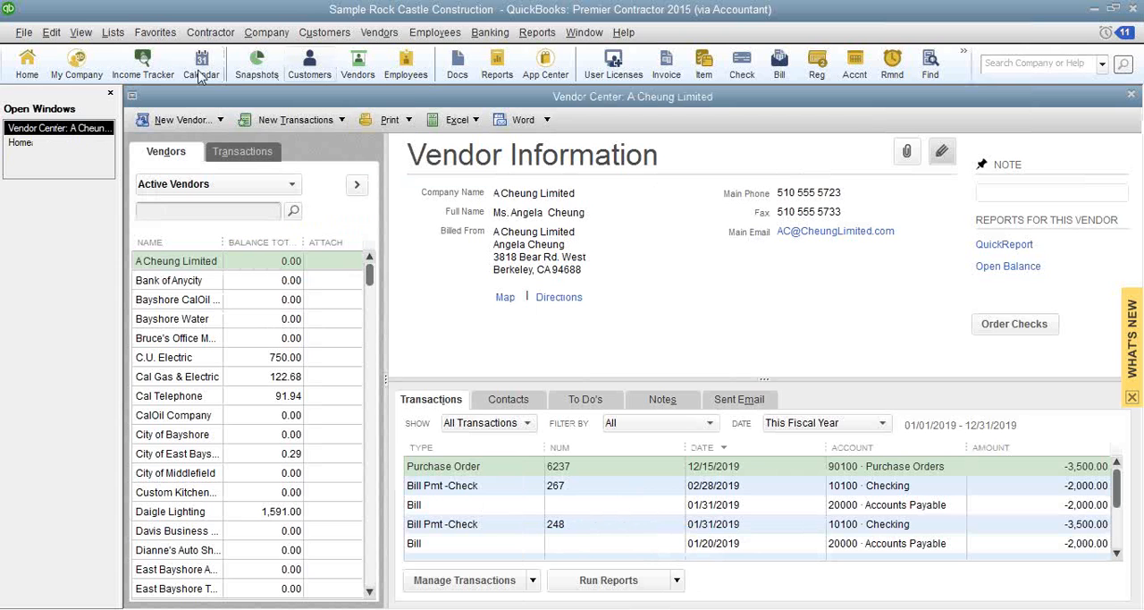
{"action": "left_click", "coordinate": [211, 34]}
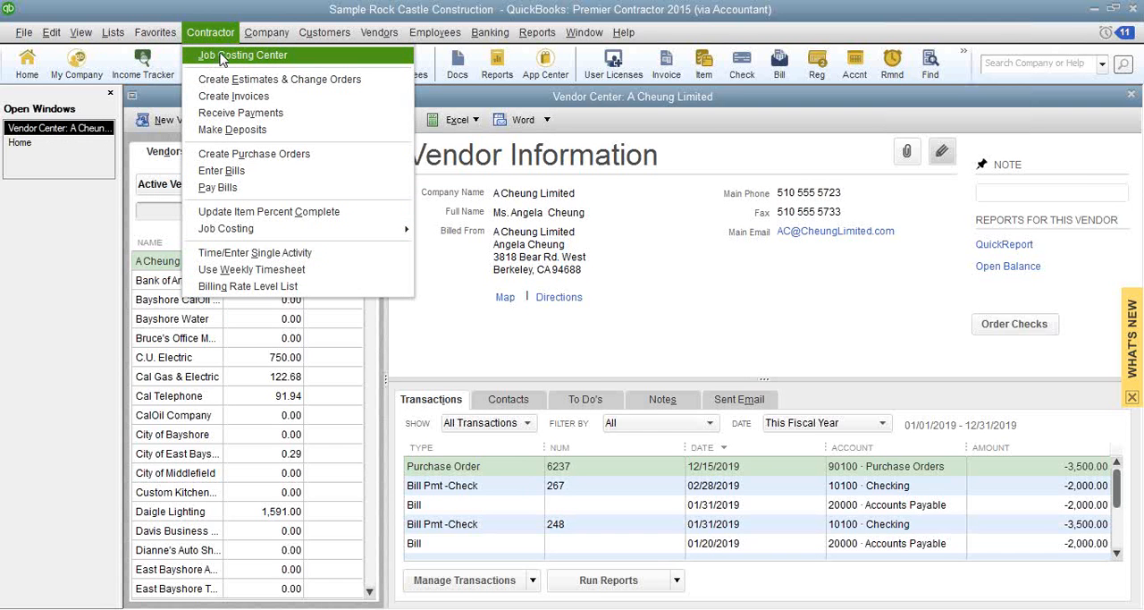
{"action": "left_click", "coordinate": [223, 57]}
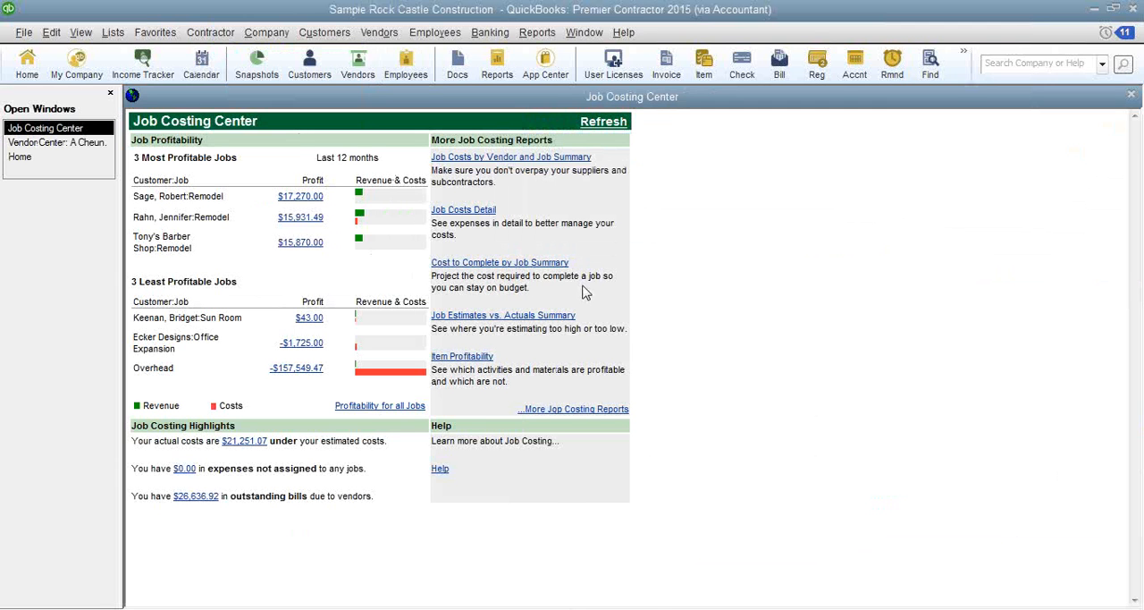
{"action": "key", "text": "Escape"}
- Review the available Contractor and Job Costing reports without running one
{"action": "left_click", "coordinate": [538, 32]}
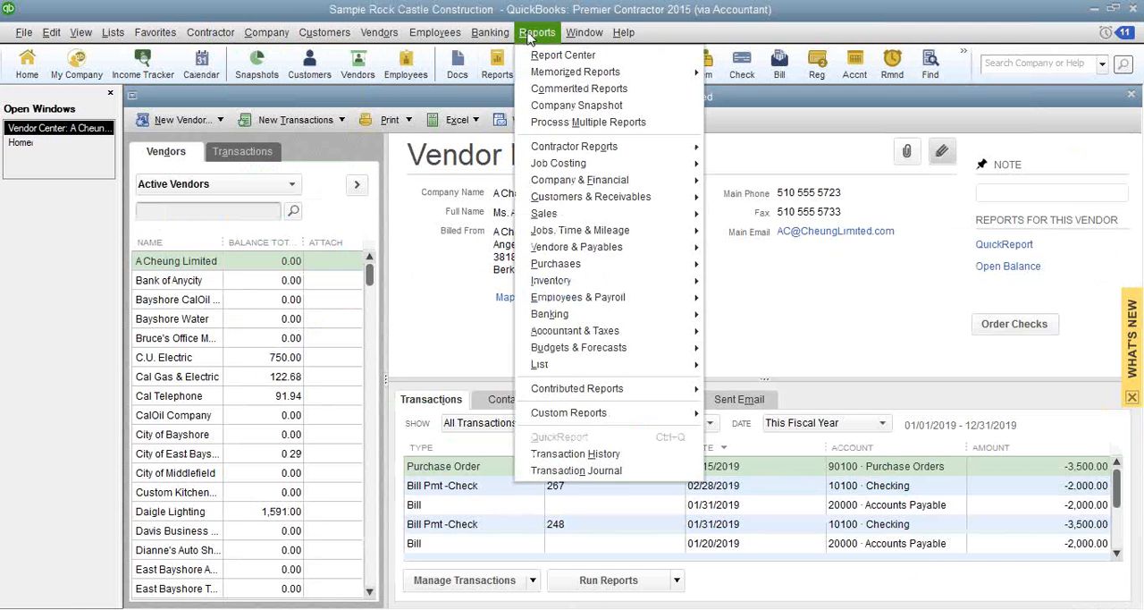
{"action": "mouse_move", "coordinate": [561, 150]}
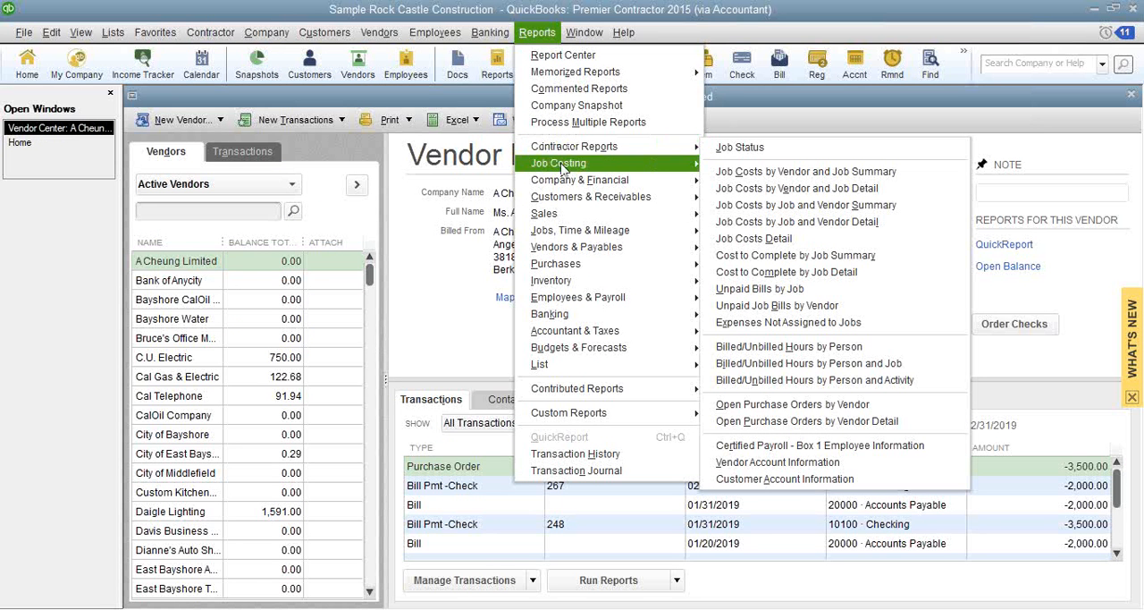
{"action": "left_click", "coordinate": [422, 295]}
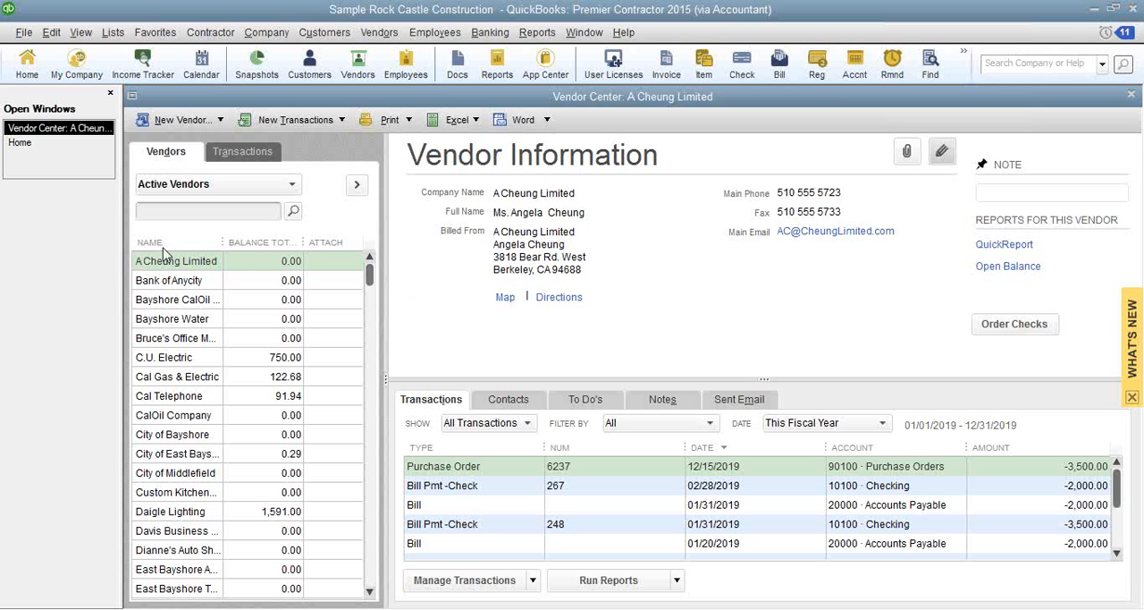
- Widen the Name column of the Vendor Center list so the full vendor names fit
{"action": "left_click_drag", "start_coordinate": [224, 242], "coordinate": [263, 248]}
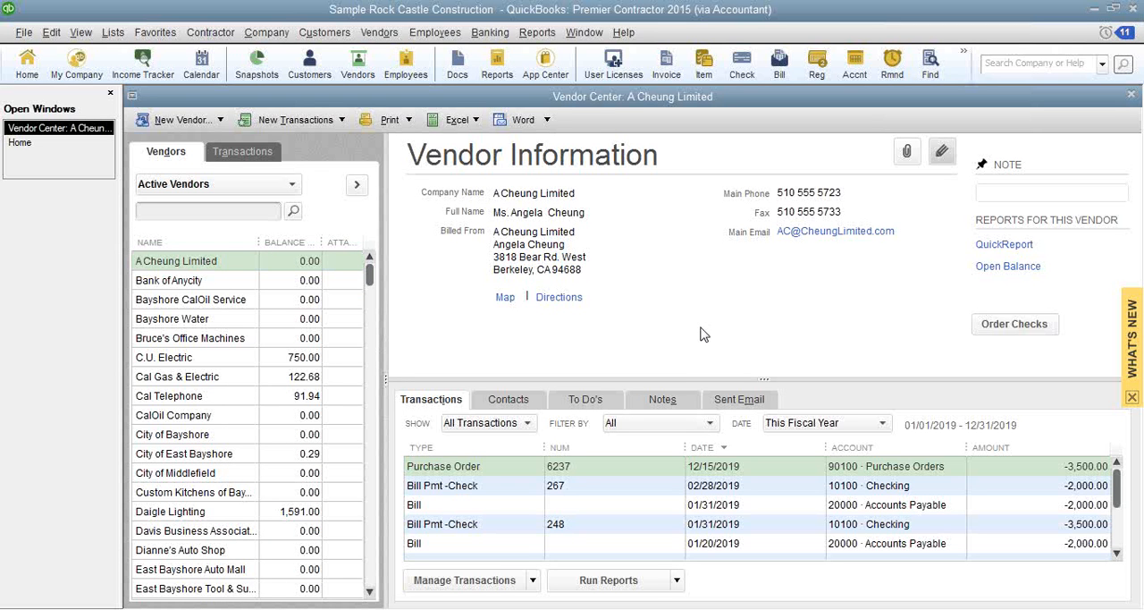
- Toggle QuickBooks from the Contractor Edition back to the Premier Accountant Edition
{"action": "left_click", "coordinate": [24, 37]}
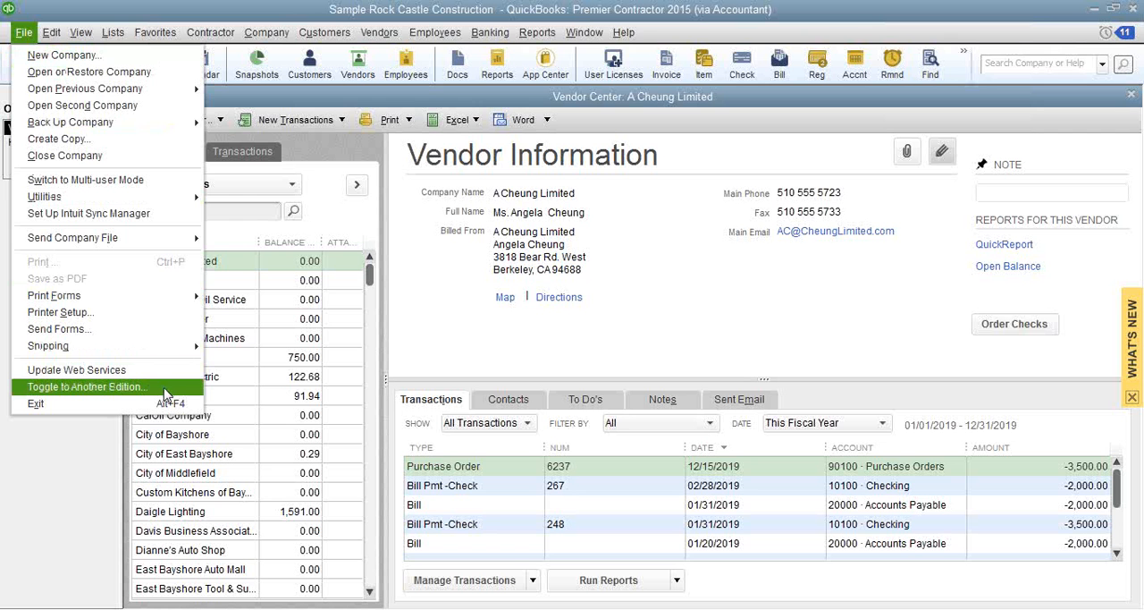
{"action": "left_click", "coordinate": [166, 390]}
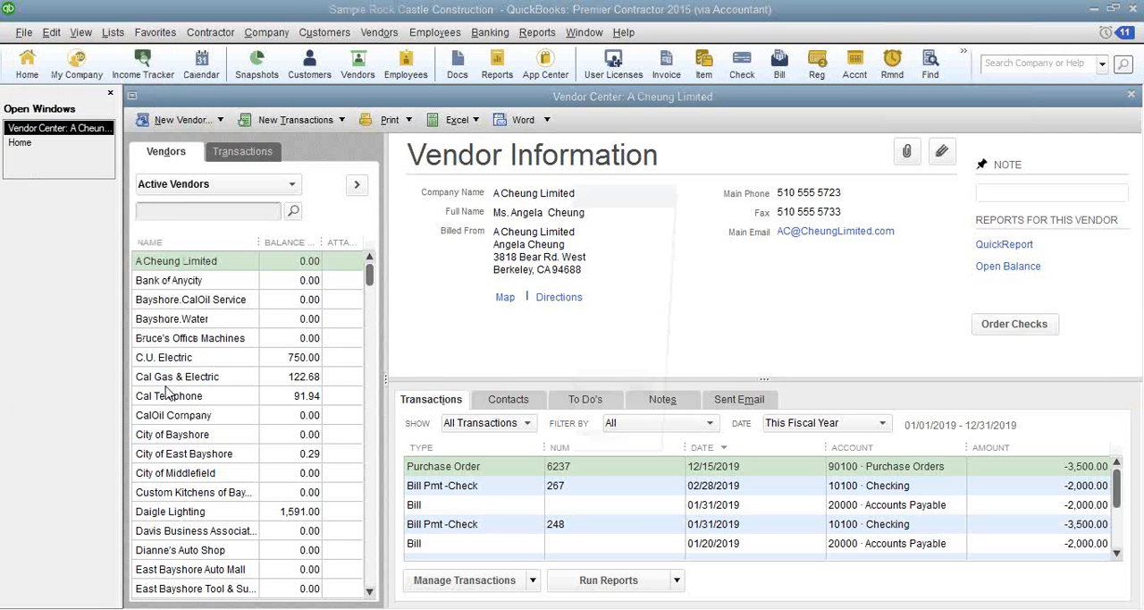
{"action": "left_click", "coordinate": [431, 282]}
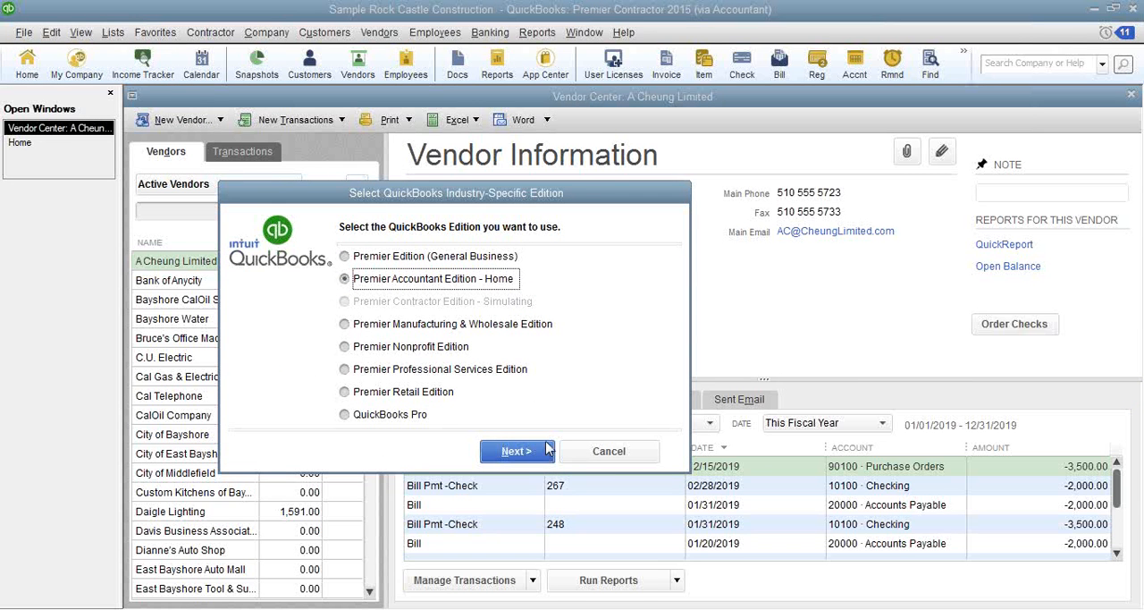
{"action": "left_click", "coordinate": [544, 451]}
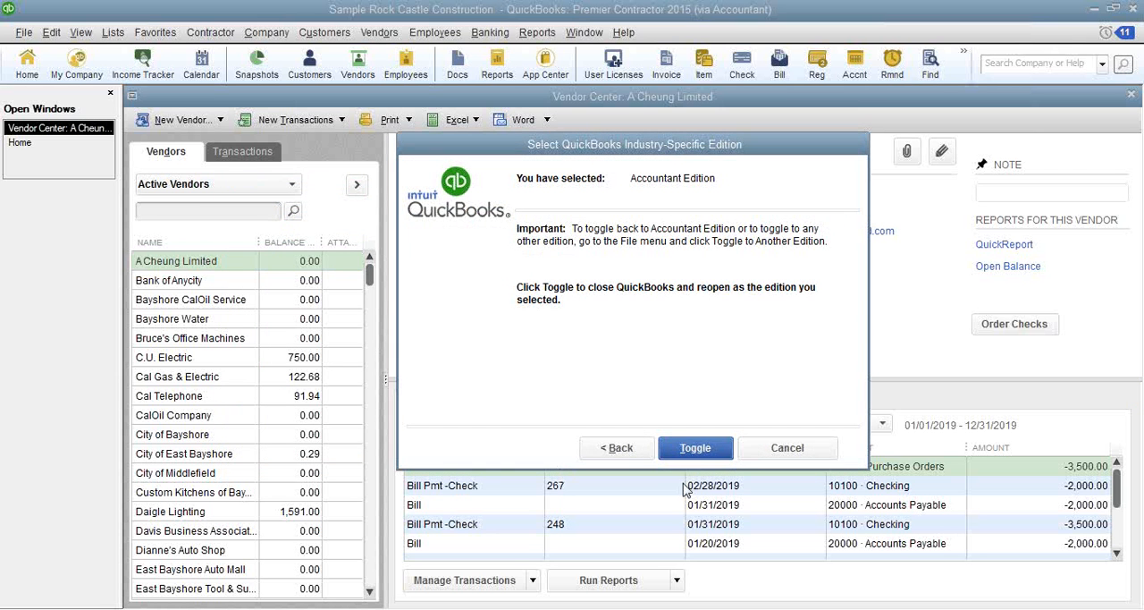
{"action": "left_click", "coordinate": [685, 449]}
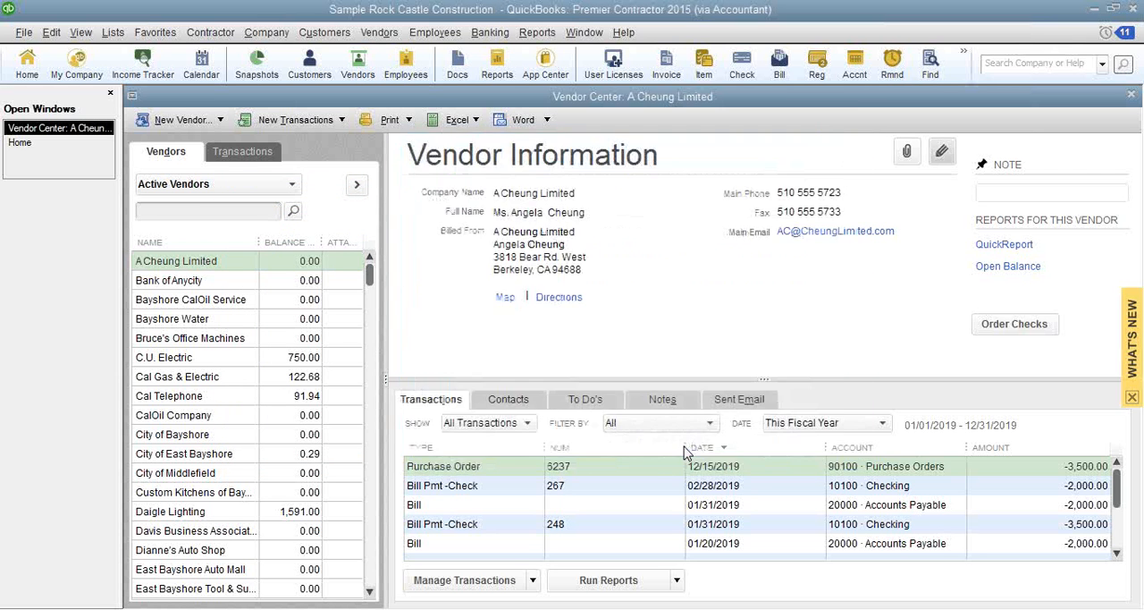